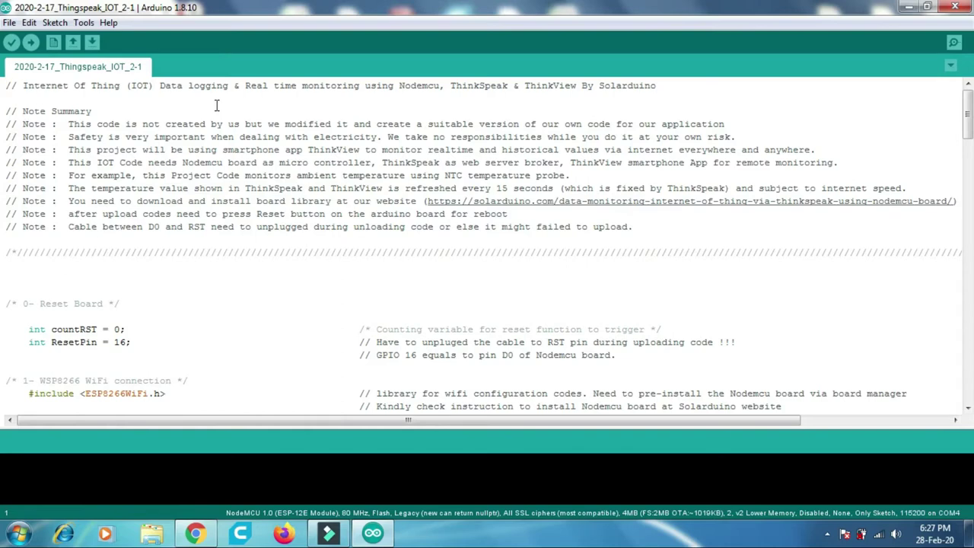
# Examine the Write API key and server lines in the sketch's WiFi connection section
pyautogui.scroll(-5, 233, 128)
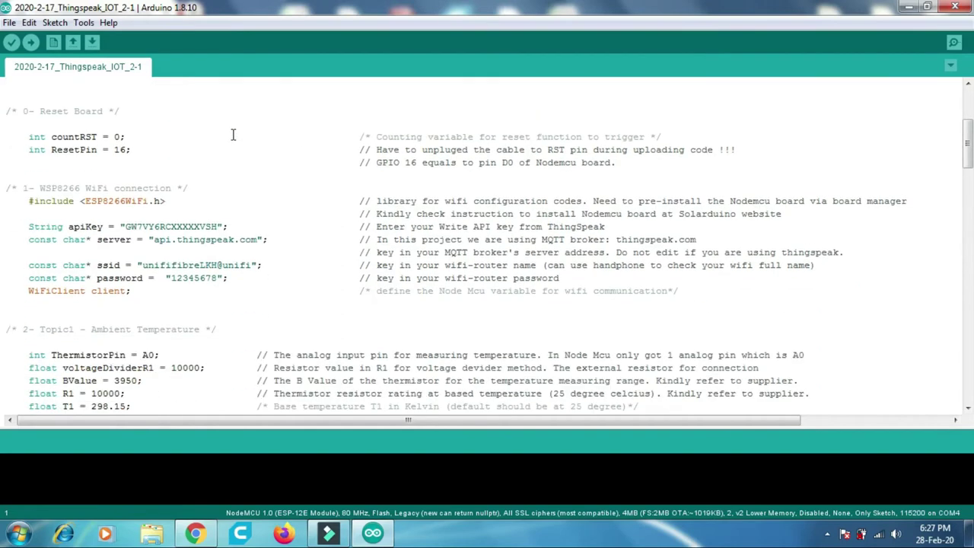
pyautogui.moveTo(28, 227); pyautogui.dragTo(255, 220)
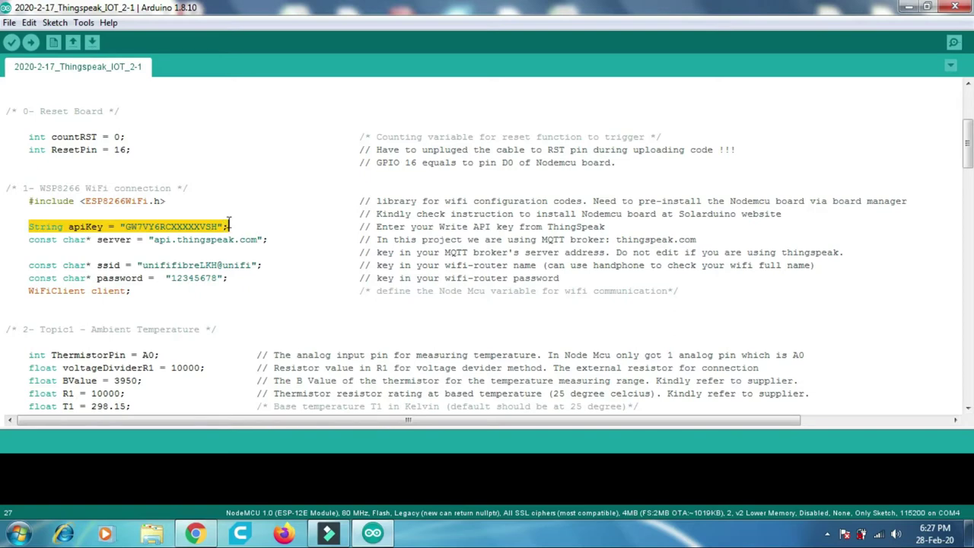
pyautogui.click(128, 226)
pyautogui.moveTo(126, 225); pyautogui.dragTo(219, 226)
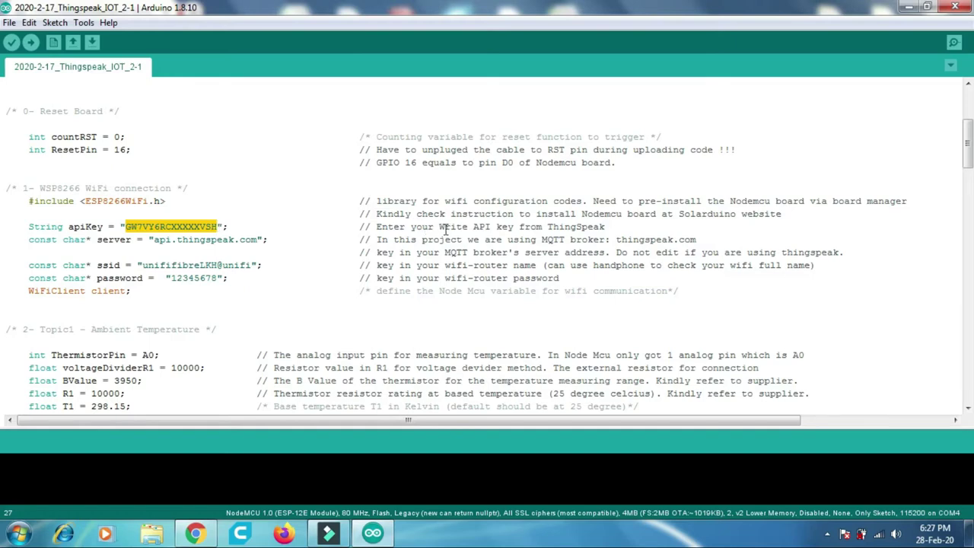
pyautogui.moveTo(440, 227); pyautogui.dragTo(504, 226)
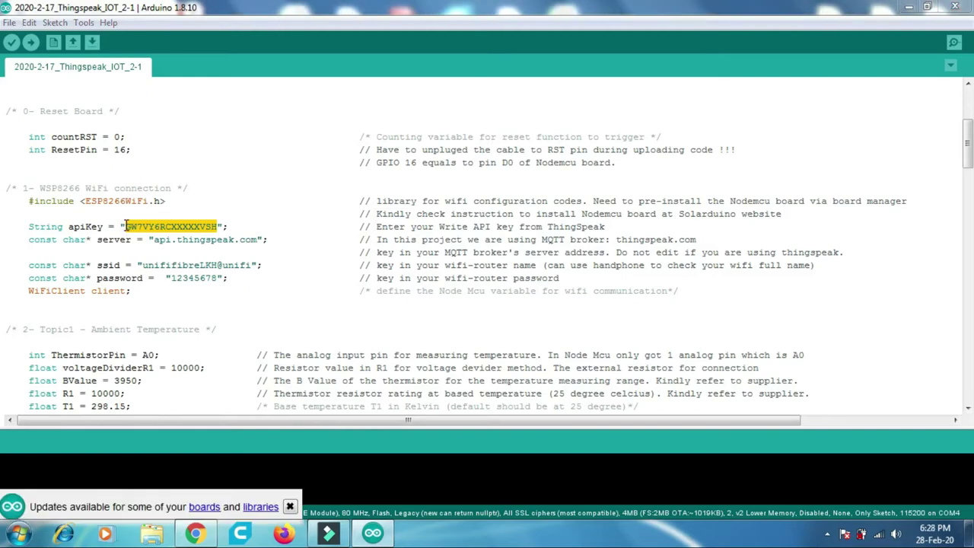
pyautogui.moveTo(154, 239); pyautogui.dragTo(258, 239)
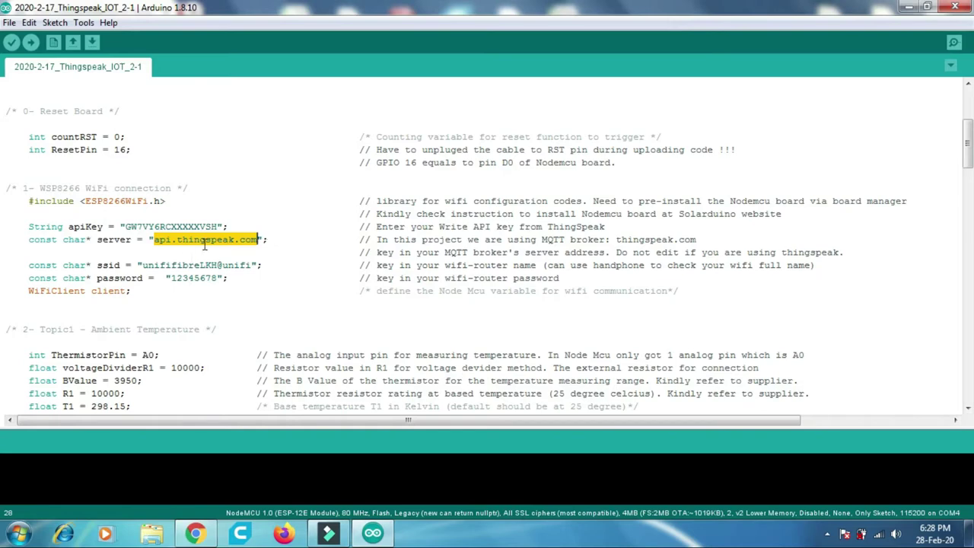
pyautogui.click(275, 238)
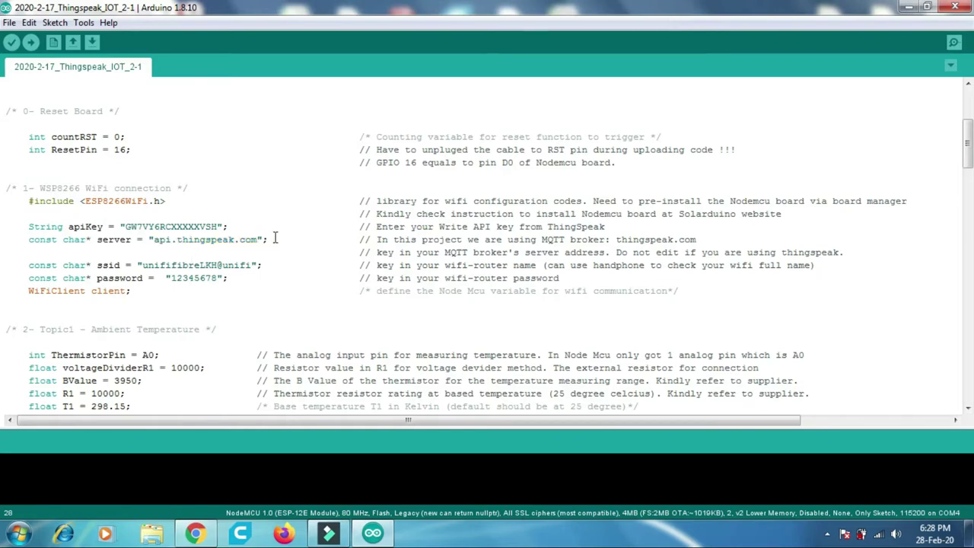
# Examine the WiFi router name and password lines, and skim the rest of the sketch through the setup function
pyautogui.moveTo(142, 264); pyautogui.dragTo(251, 265)
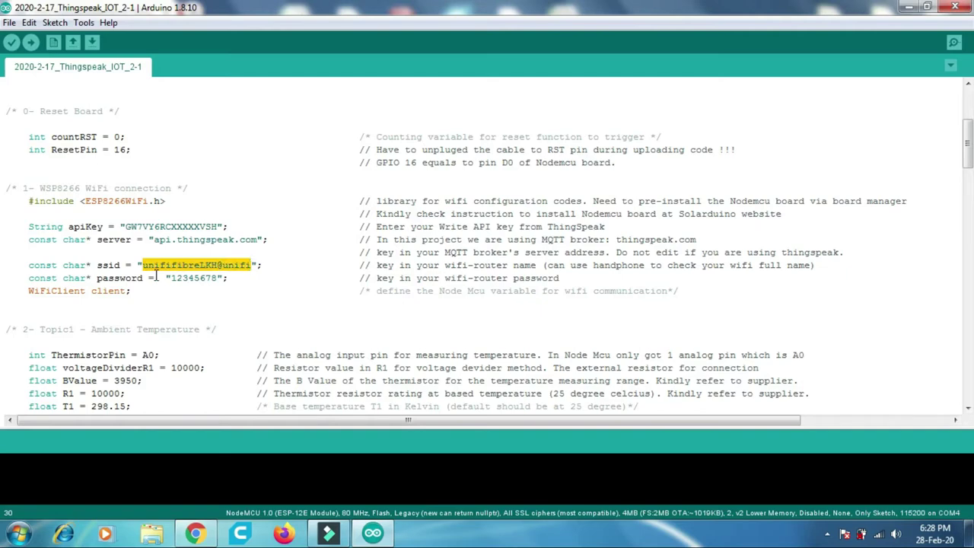
pyautogui.moveTo(548, 265); pyautogui.dragTo(808, 263)
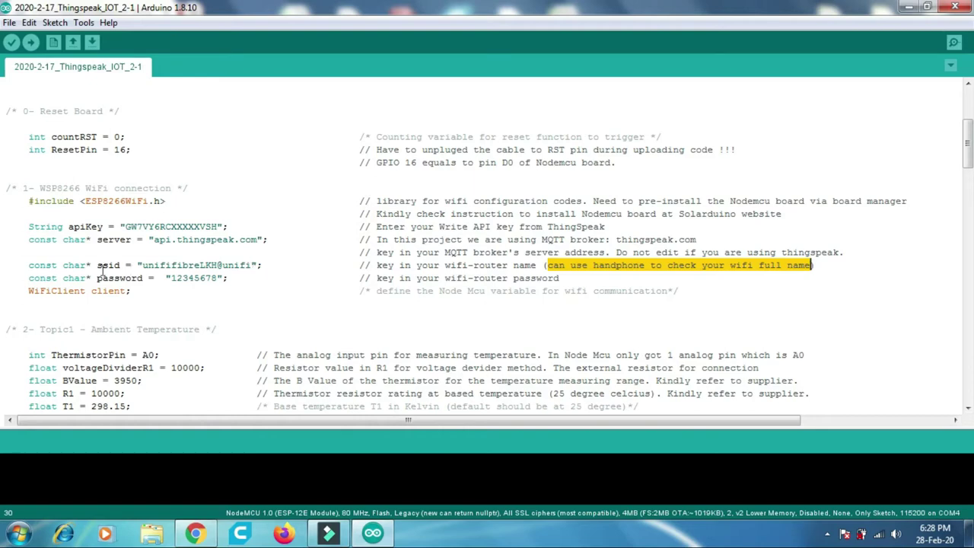
pyautogui.moveTo(171, 278); pyautogui.dragTo(217, 279)
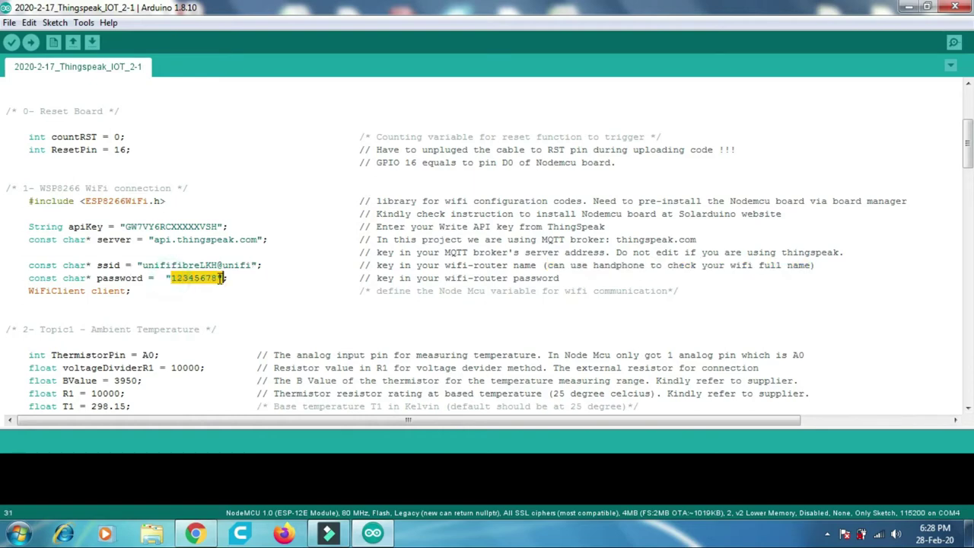
pyautogui.scroll(-3, 239, 197)
pyautogui.scroll(-20, 239, 197)
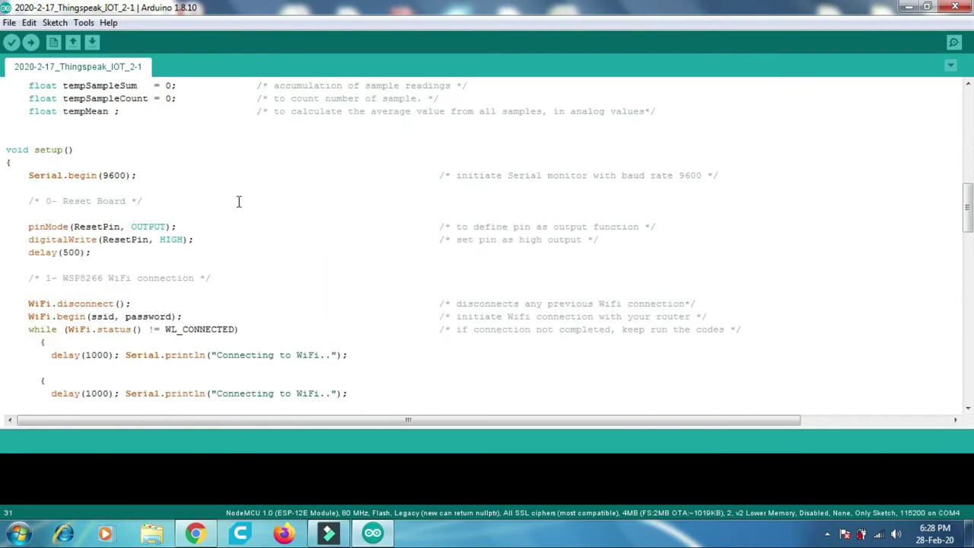
pyautogui.scroll(20, 238, 202)
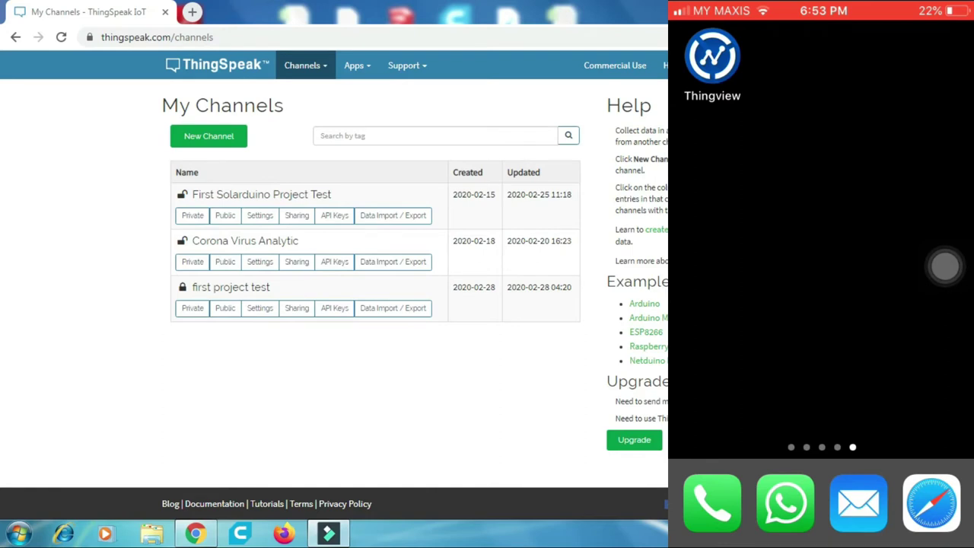
# Start adding a channel in the ThingView phone app and enter the channel ID 1004491 of "first project test"
pyautogui.click(712, 55)
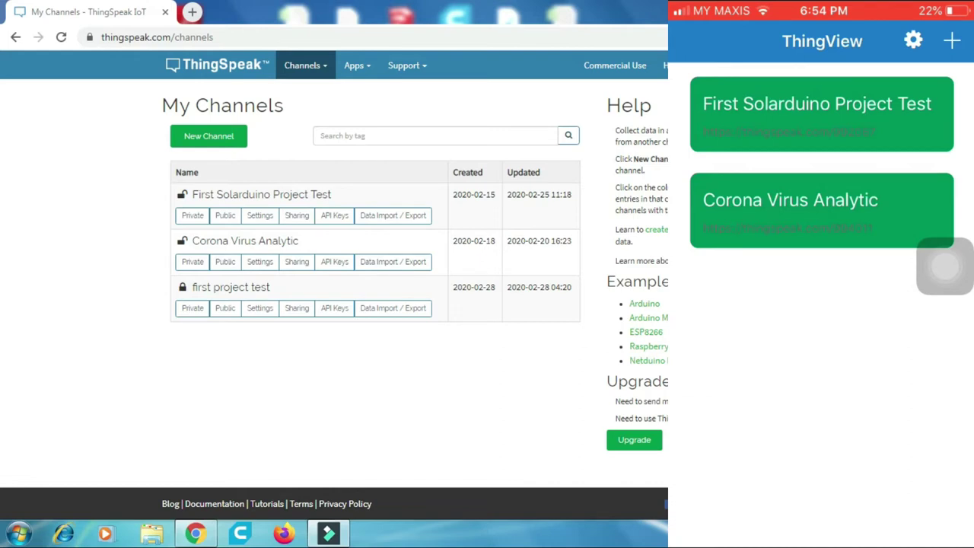
pyautogui.click(951, 41)
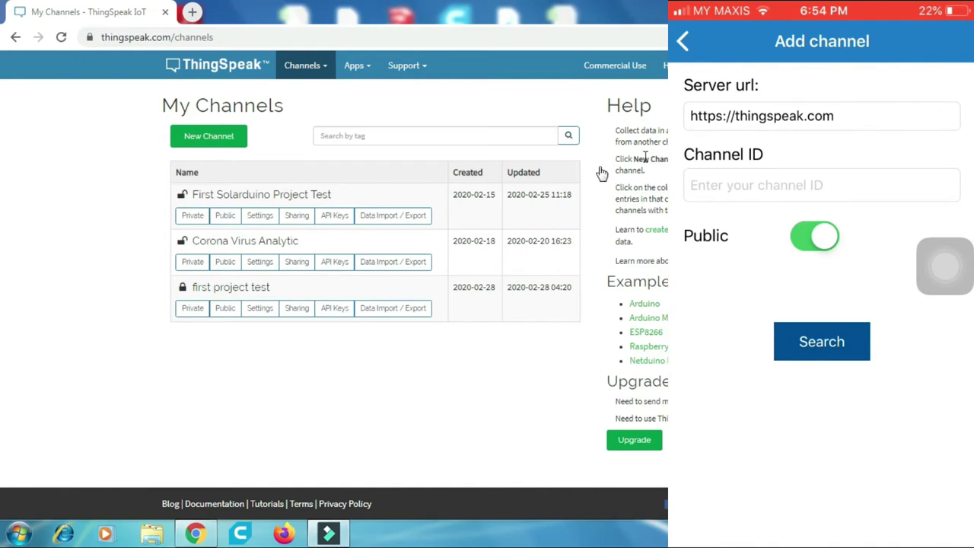
pyautogui.click(232, 296)
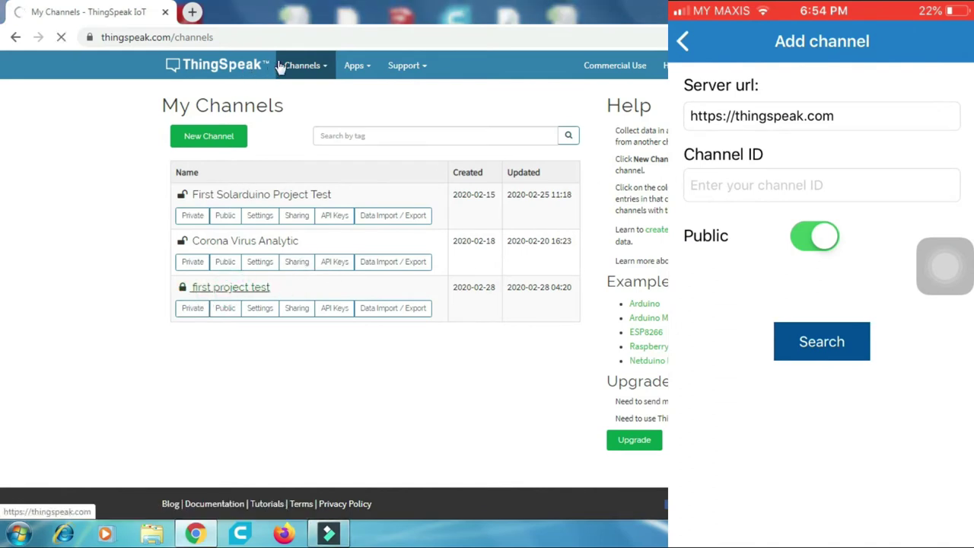
pyautogui.moveTo(239, 132); pyautogui.dragTo(160, 133)
pyautogui.write('10')
pyautogui.write('04')
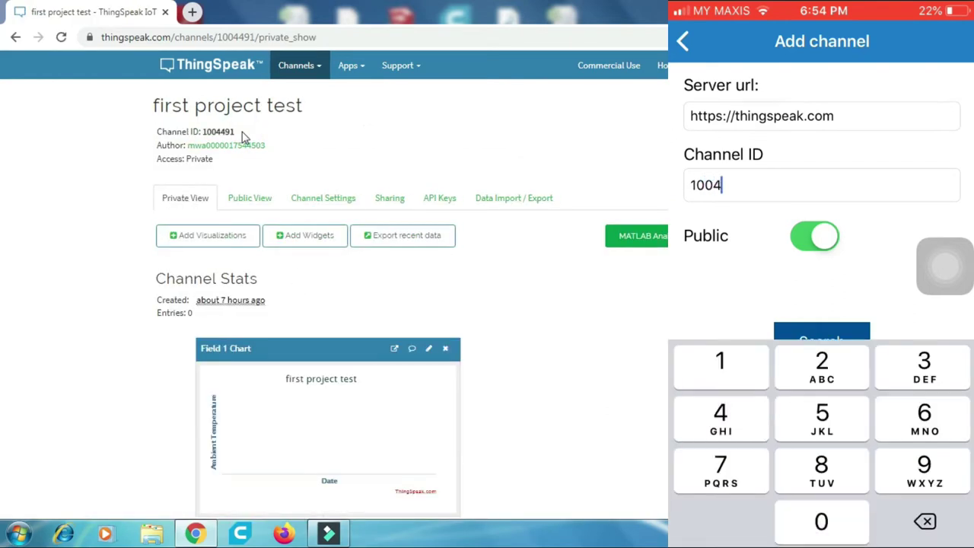
pyautogui.write('491')
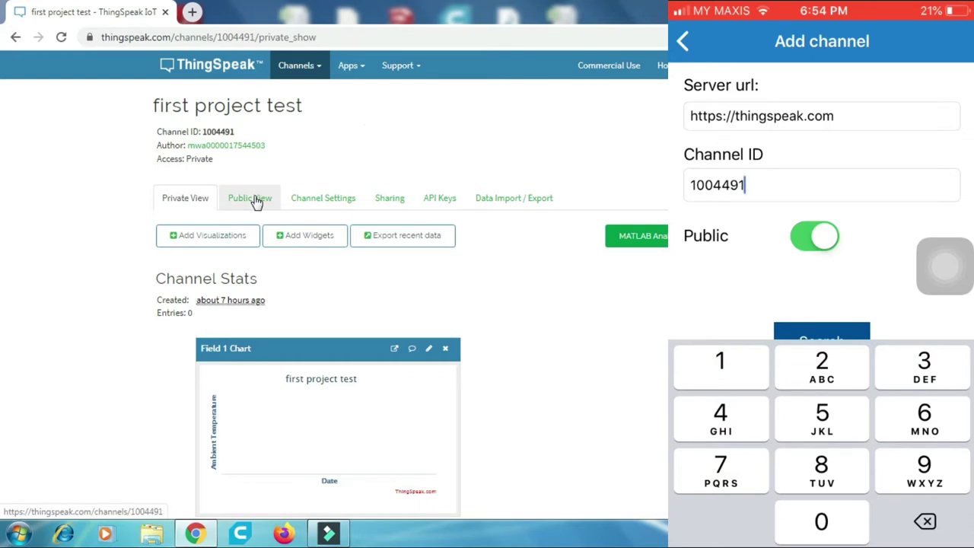
# Turn off the Public option for the new ThingView channel and enter the Read API key of "first project test"
pyautogui.click(254, 200)
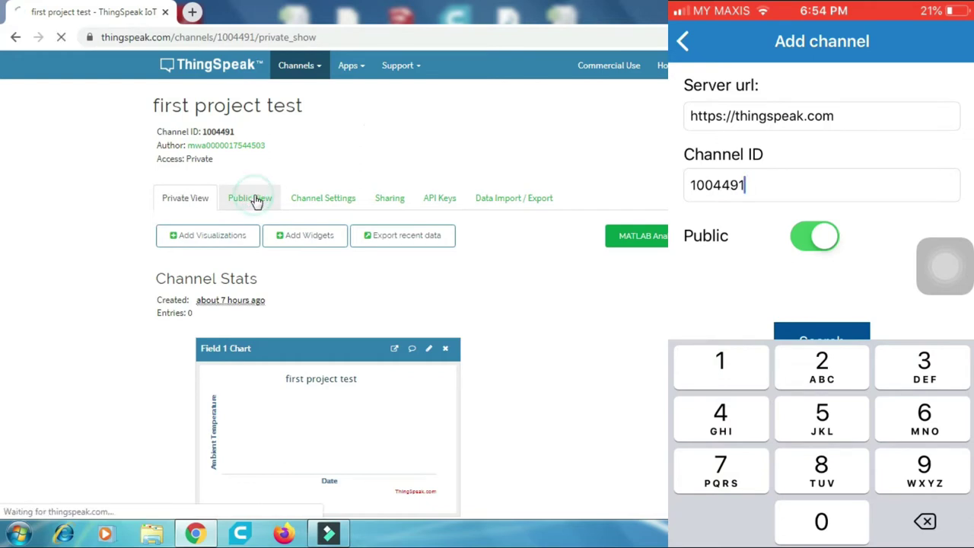
pyautogui.click(203, 200)
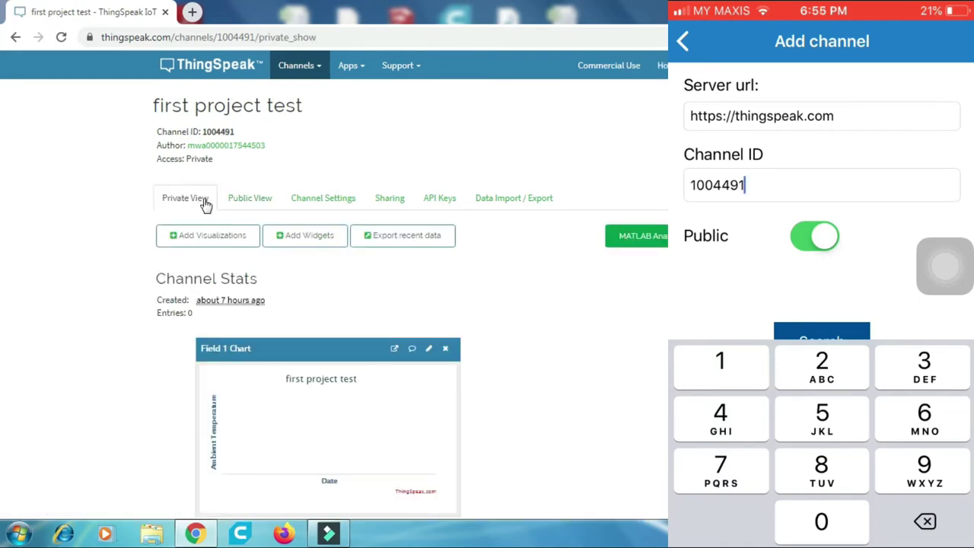
pyautogui.click(814, 236)
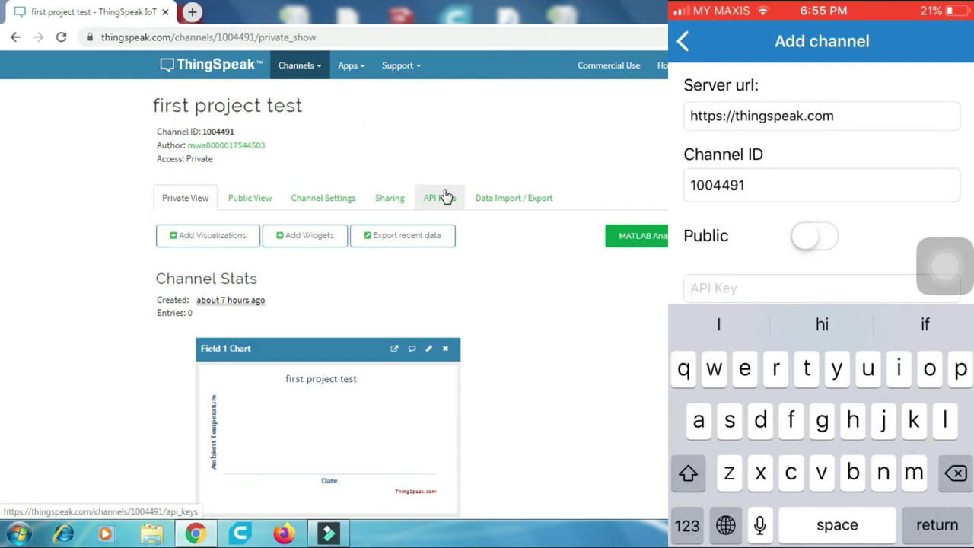
pyautogui.click(443, 199)
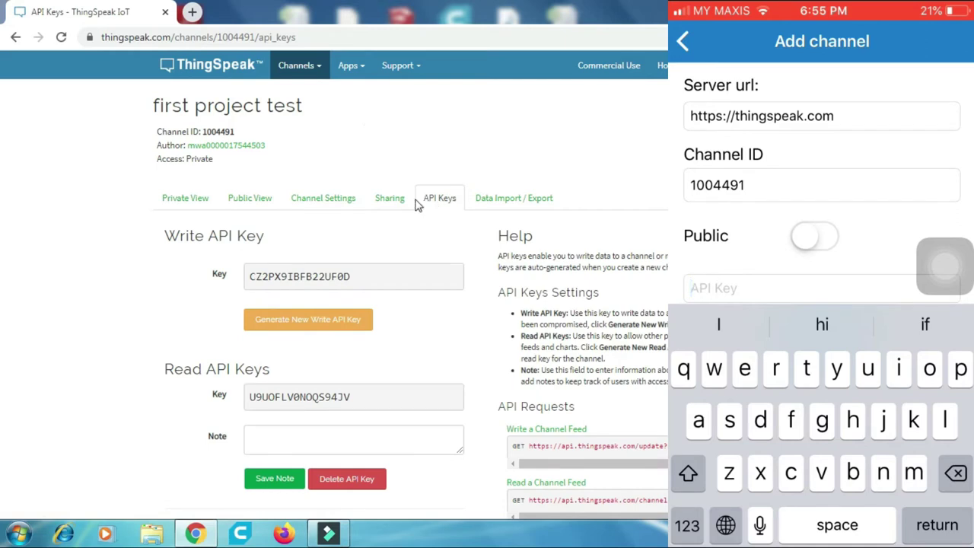
pyautogui.moveTo(158, 368); pyautogui.dragTo(279, 369)
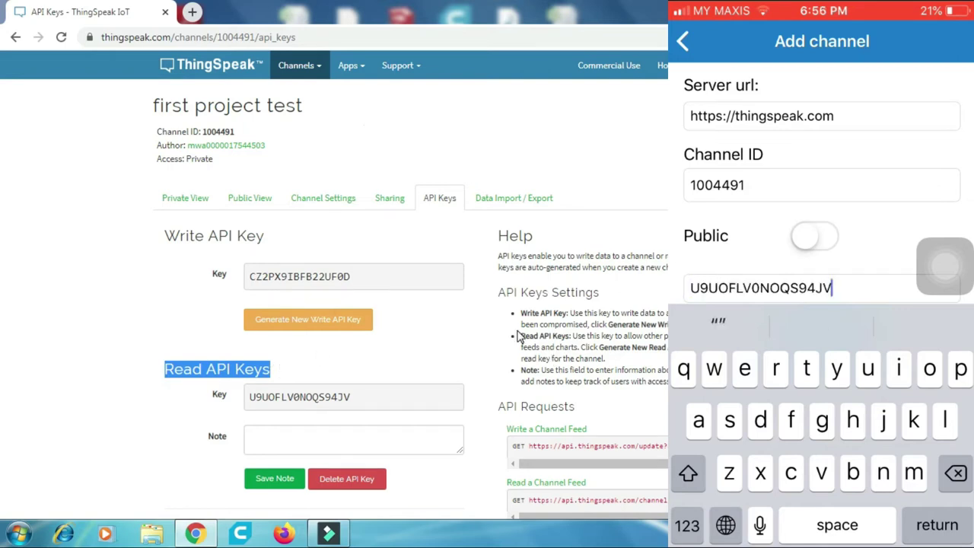
pyautogui.press('Return')
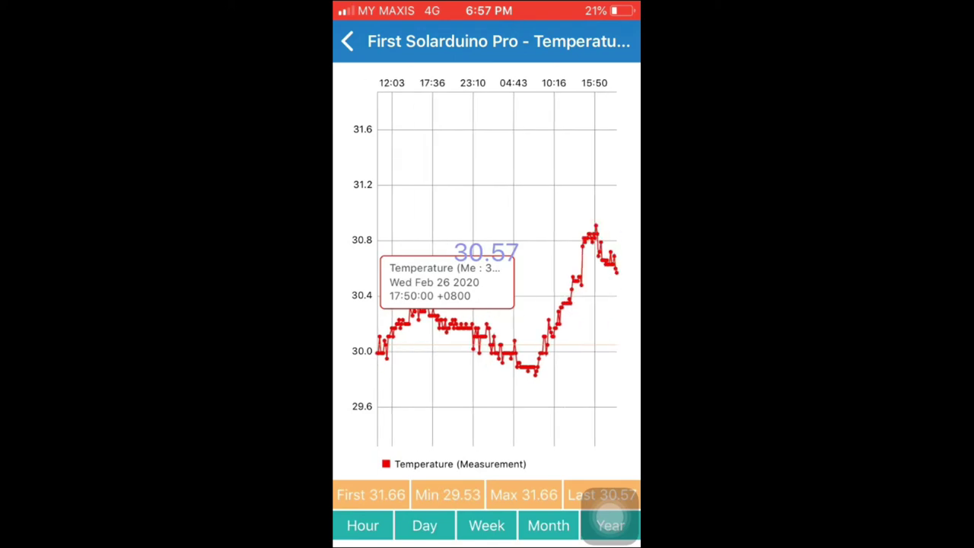
# Browse backward and forward through the temperature history chart of the First Solarduino Project Test channel in ThingView
pyautogui.moveTo(609, 517)
pyautogui.mouseDown()
pyautogui.moveTo(612, 432)
pyautogui.moveTo(609, 522)
pyautogui.mouseUp()
pyautogui.hscroll(-3, 496, 269)
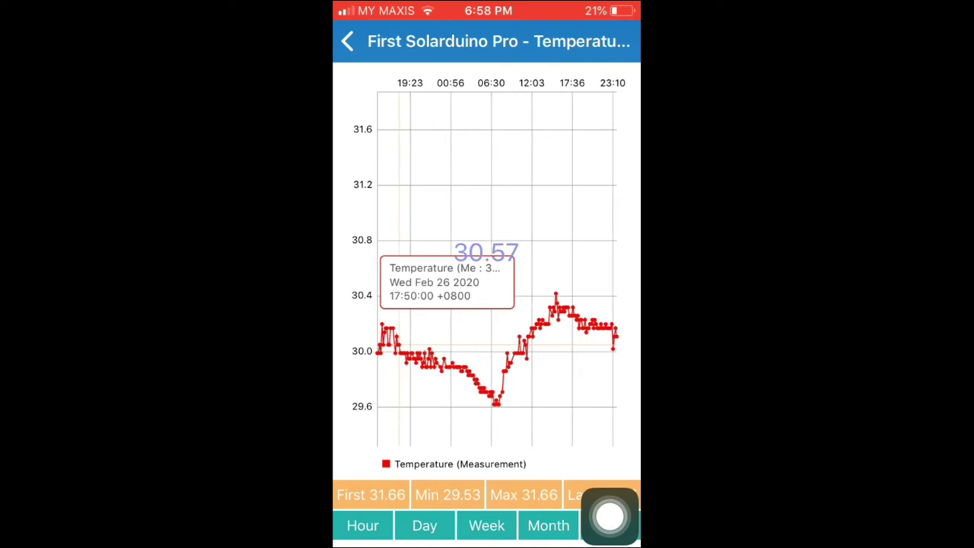
pyautogui.hscroll(4, 496, 269)
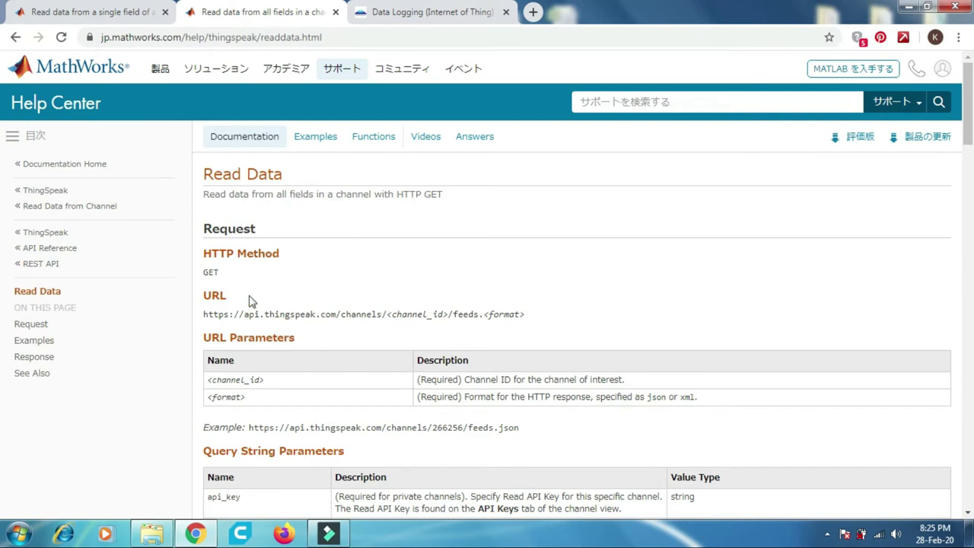
# Examine the REST API download URL structure and its condition codes in the MathWorks Read Data documentation and the Solarduino article
pyautogui.moveTo(204, 315); pyautogui.dragTo(553, 317)
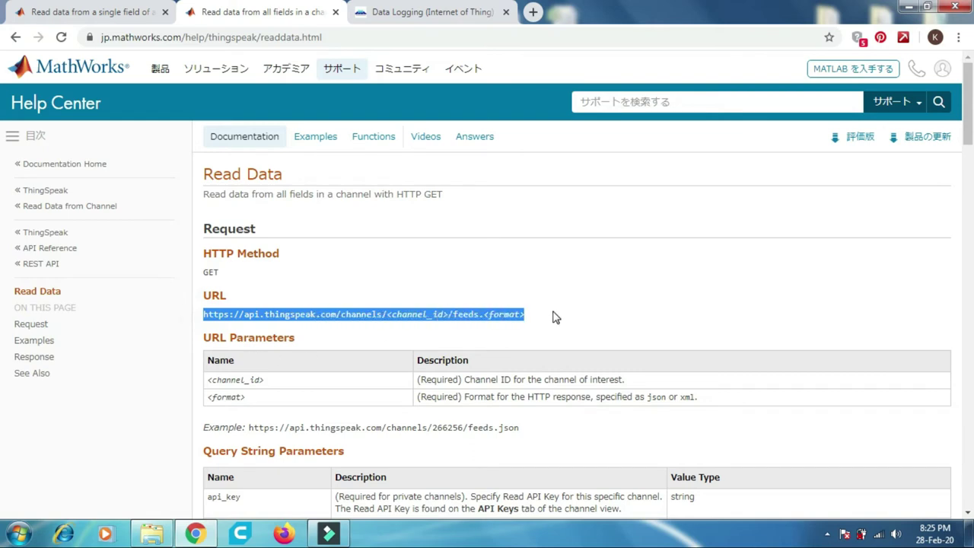
pyautogui.click(408, 13)
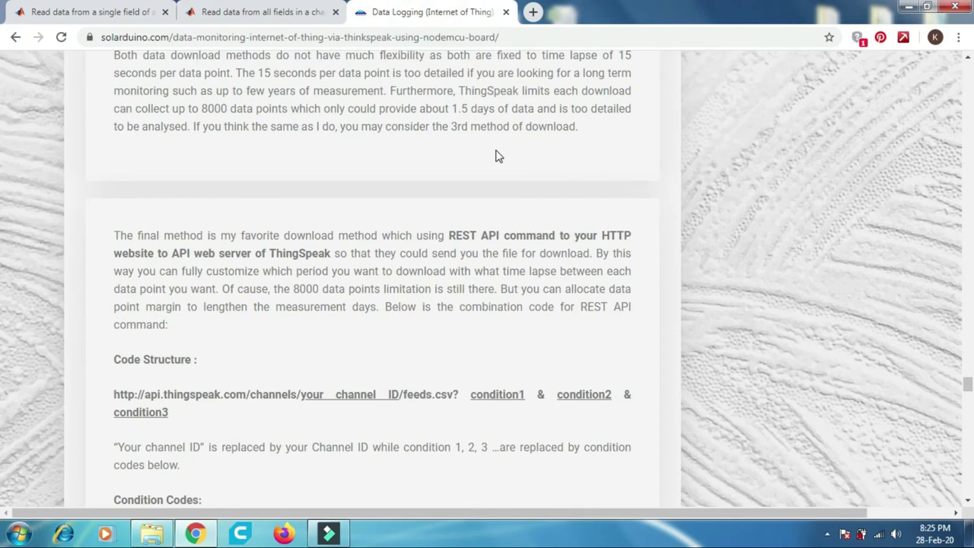
pyautogui.scroll(-2, 496, 215)
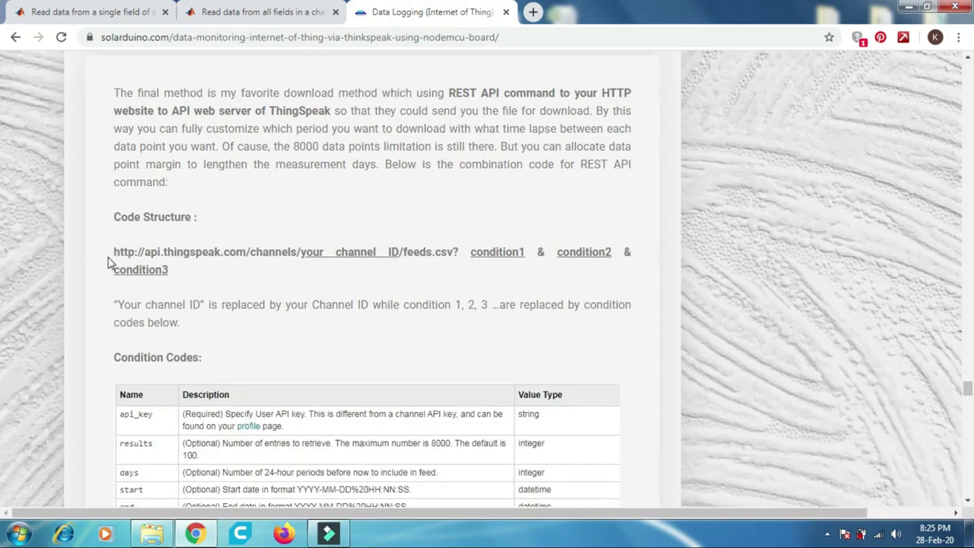
pyautogui.moveTo(115, 252); pyautogui.dragTo(459, 253)
pyautogui.click(301, 252)
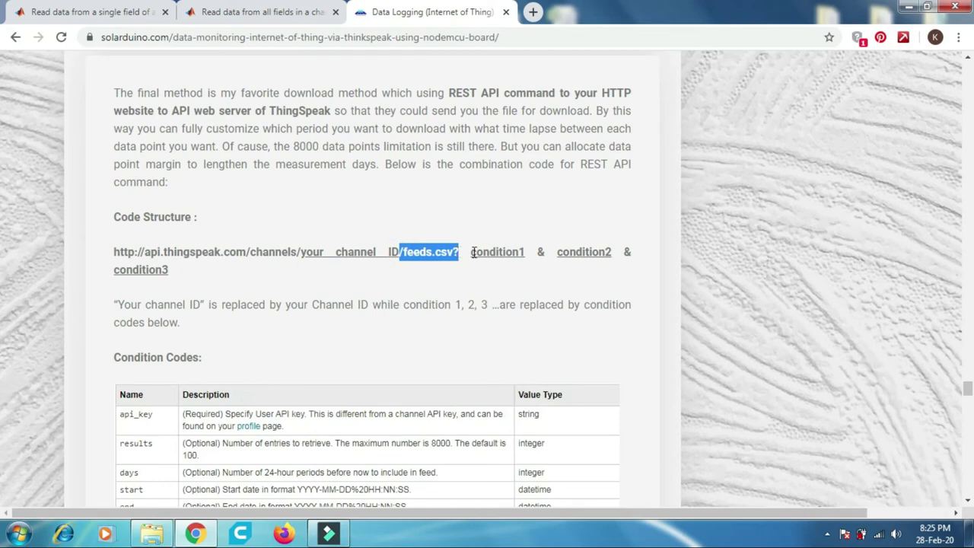
pyautogui.click(472, 252)
pyautogui.moveTo(471, 252); pyautogui.dragTo(611, 253)
pyautogui.moveTo(169, 270); pyautogui.dragTo(126, 271)
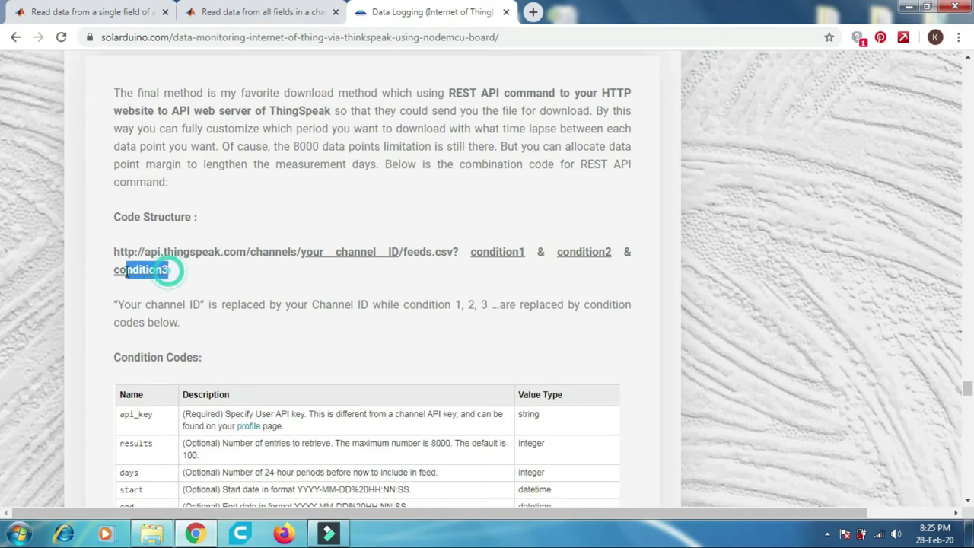
pyautogui.scroll(-3, 461, 192)
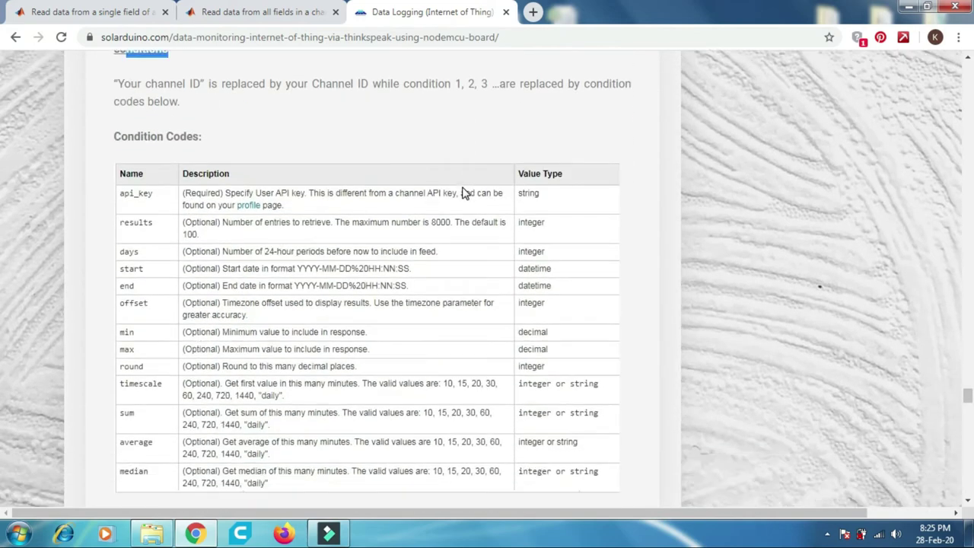
pyautogui.scroll(-1, 461, 192)
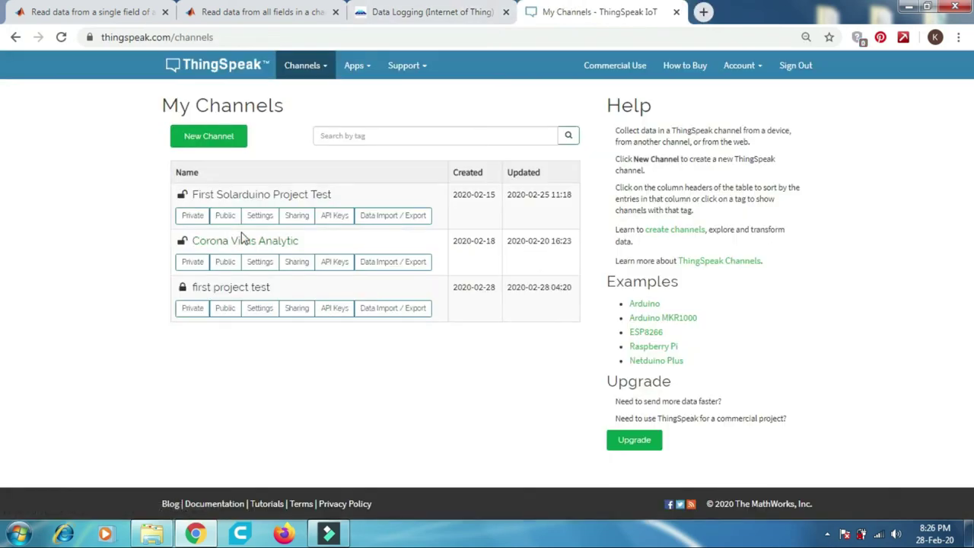
# Open the Corona Virus Analytic channel in ThingSpeak and examine its charts of cases, deaths and recoveries
pyautogui.click(263, 245)
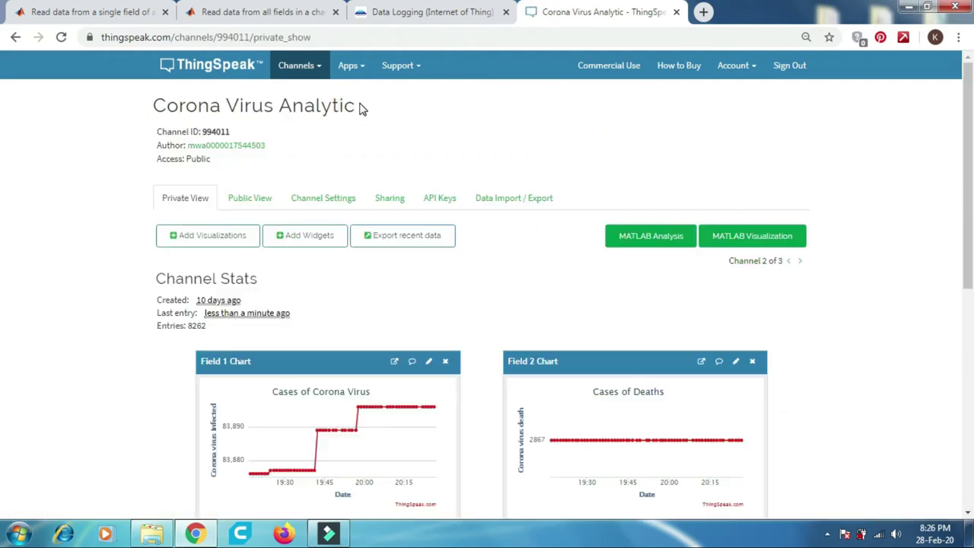
pyautogui.scroll(-1, 258, 178)
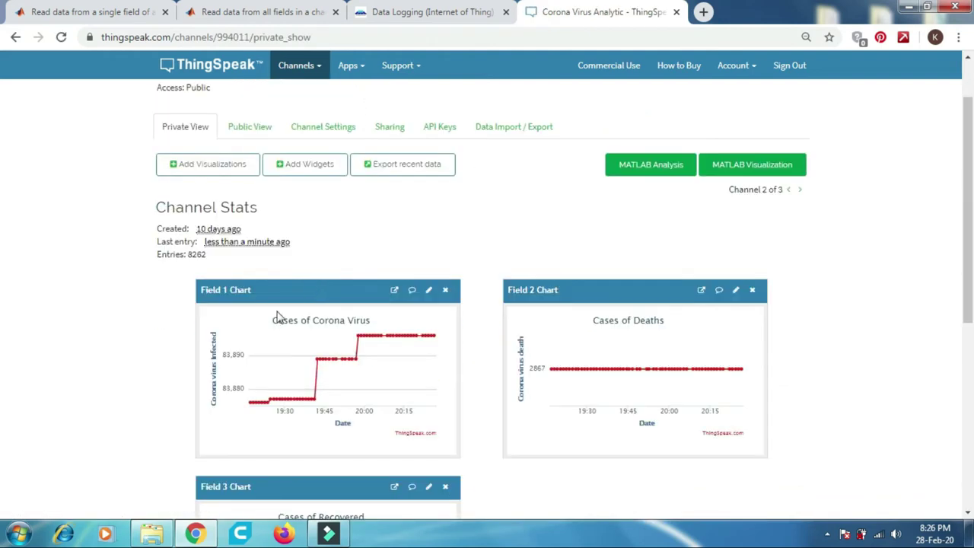
pyautogui.scroll(-1, 277, 317)
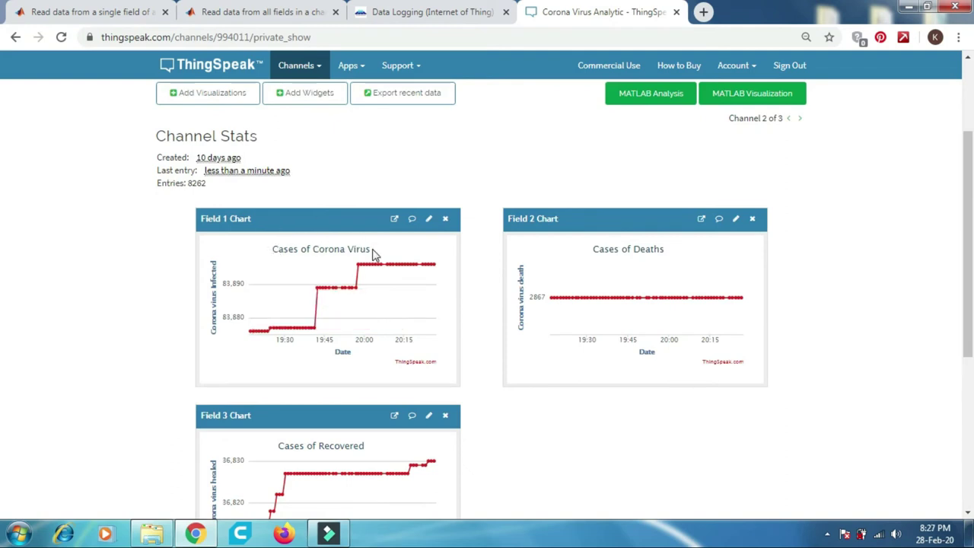
pyautogui.scroll(-1, 326, 365)
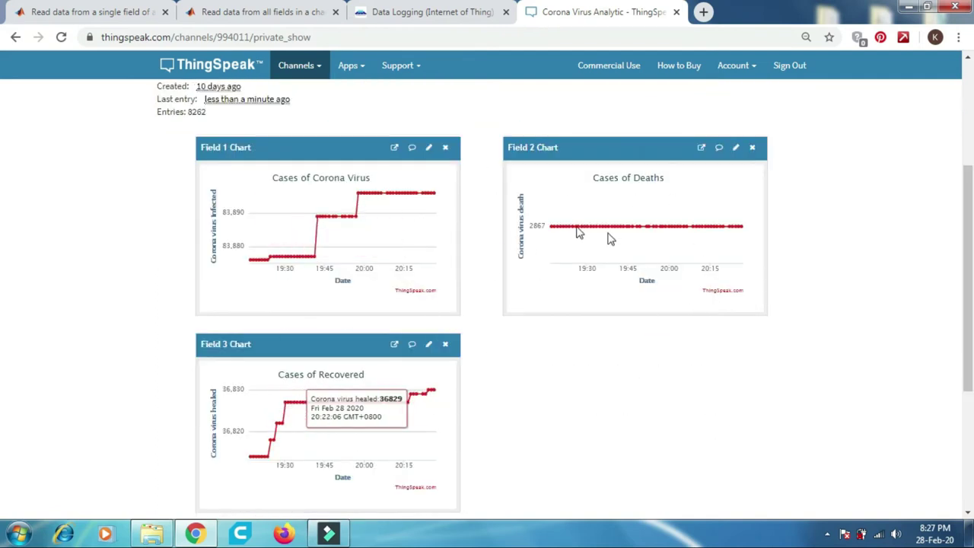
pyautogui.scroll(3, 496, 266)
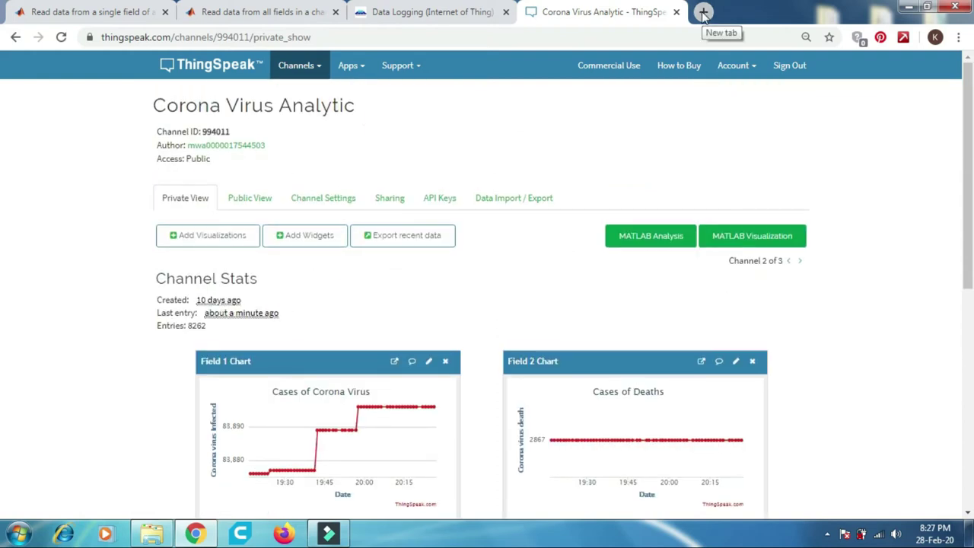
pyautogui.click(704, 13)
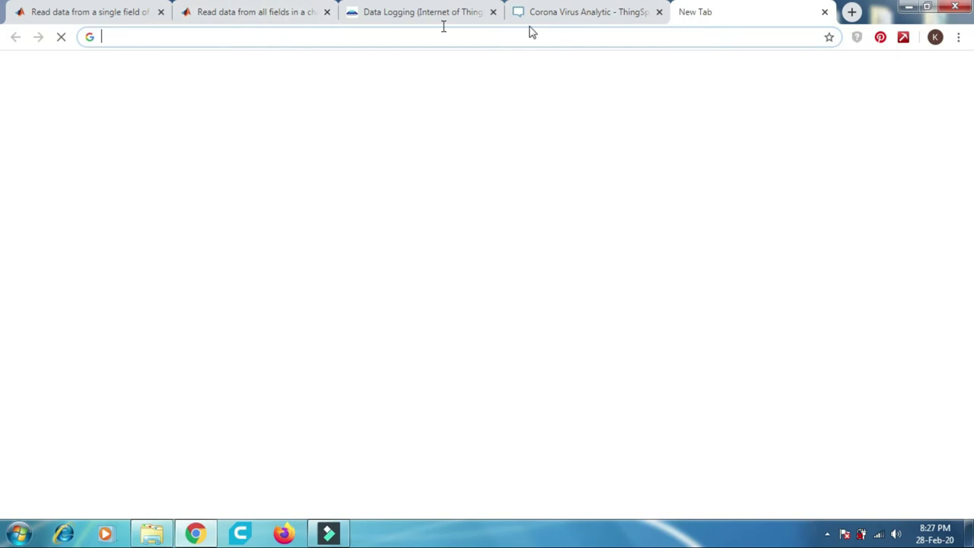
pyautogui.click(422, 12)
pyautogui.click(698, 9)
pyautogui.click(302, 42)
pyautogui.write('http://api.thingspeak.com/channels/your channel ID/feeds.csv? condition1 & condition2 & condition3')
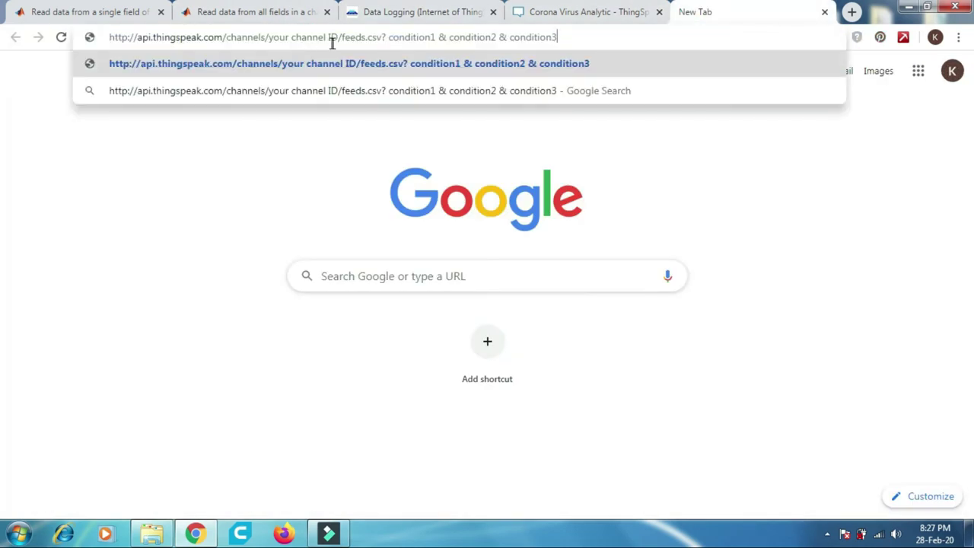
# Replace the "your channel ID" placeholder in the URL with 994011, copied from the Corona Virus Analytic channel page
pyautogui.moveTo(338, 37); pyautogui.dragTo(274, 38)
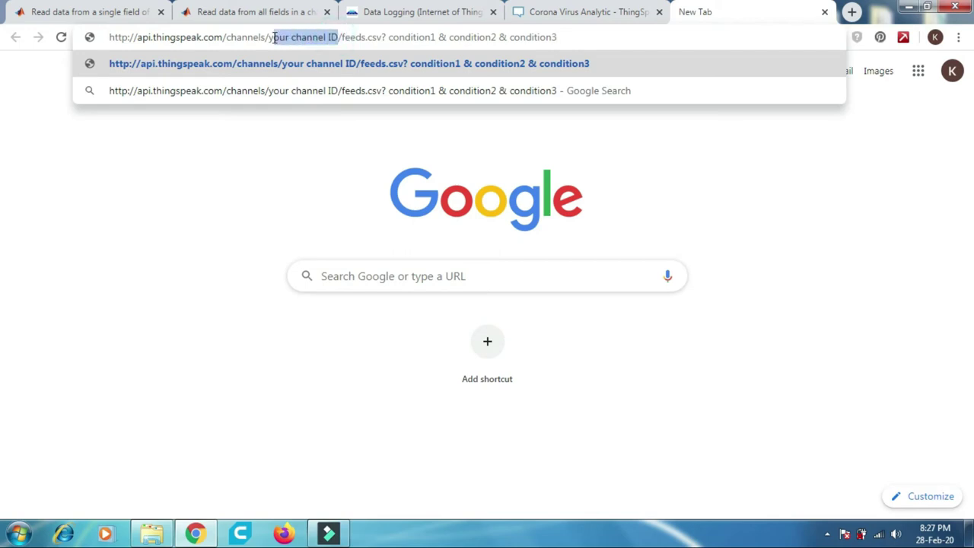
pyautogui.press('BackSpace')
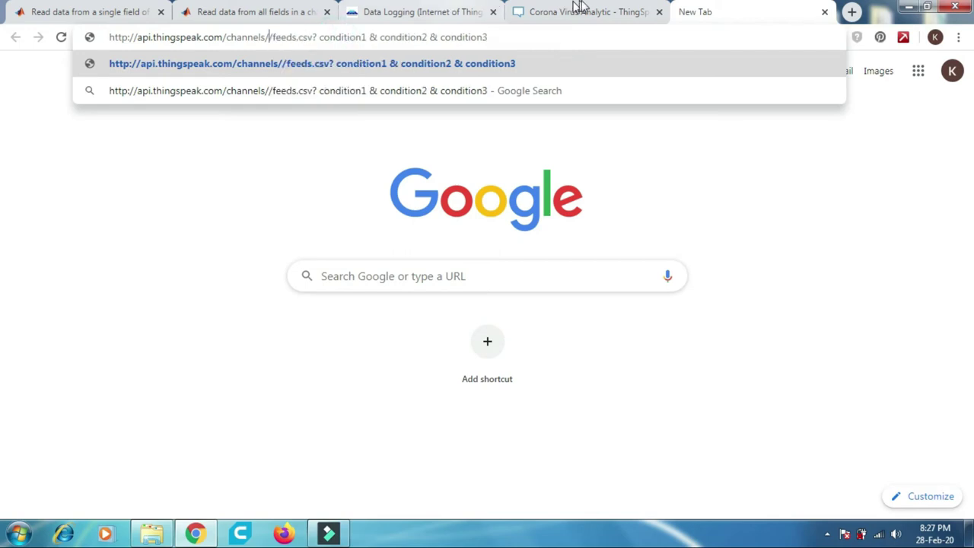
pyautogui.click(582, 11)
pyautogui.moveTo(230, 131); pyautogui.dragTo(203, 131)
pyautogui.hotkey('ctrl', 'c')
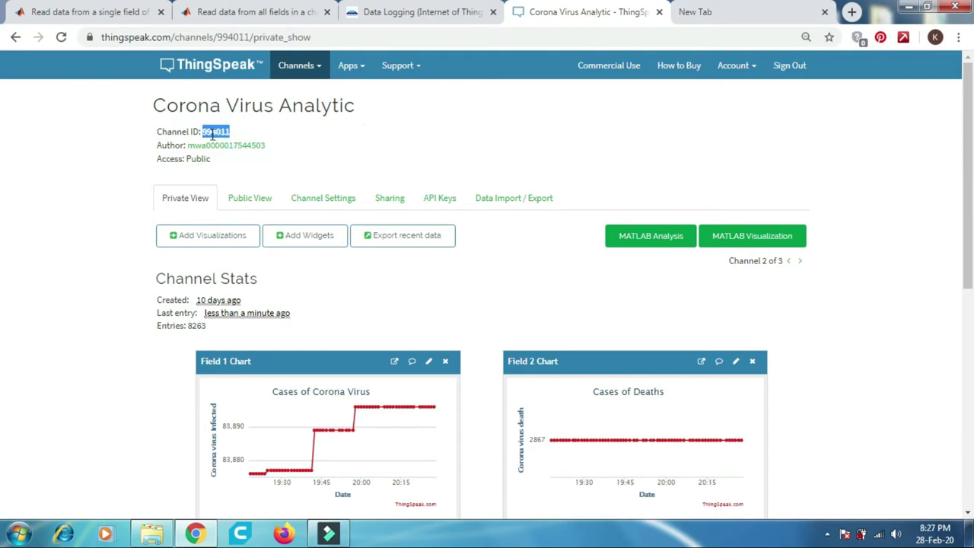
pyautogui.click(761, 13)
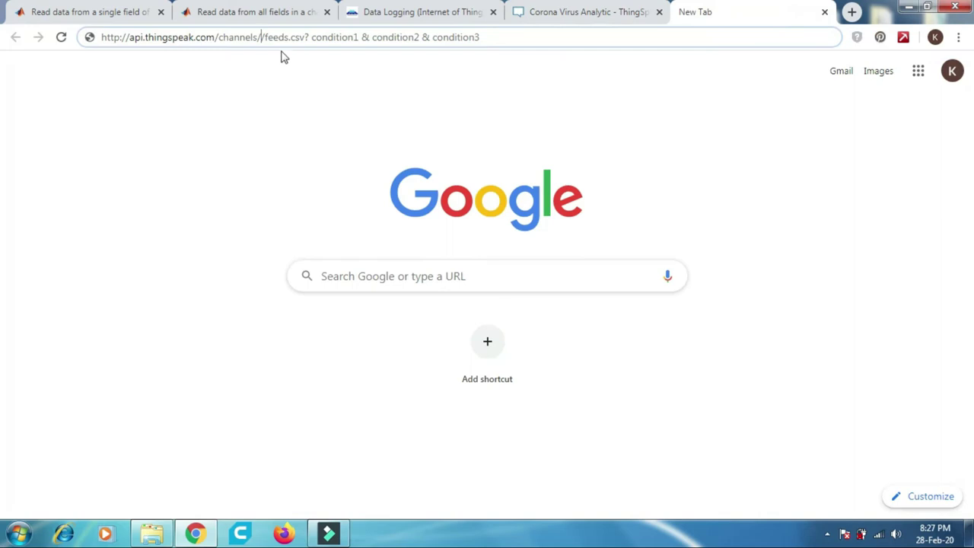
pyautogui.hotkey('ctrl', 'v')
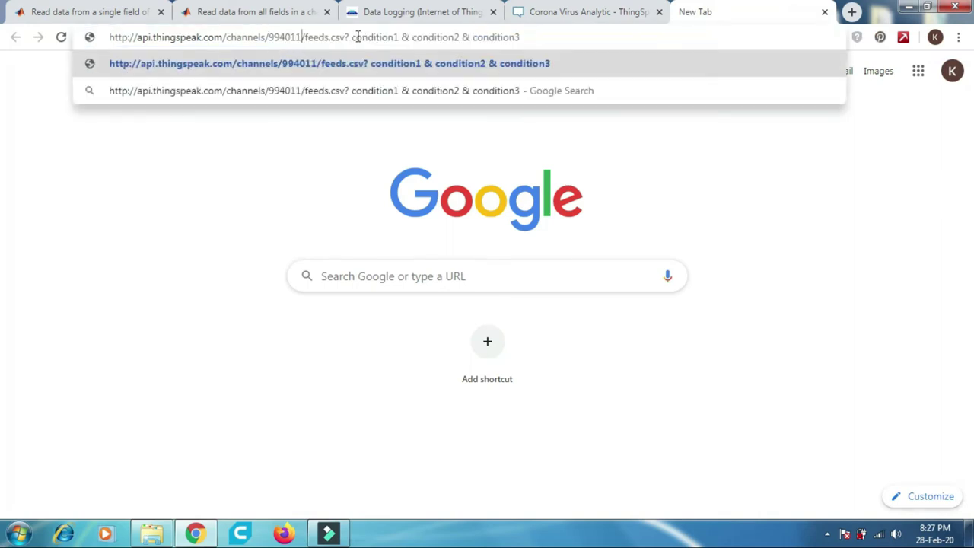
# Check the Corona Virus Analytic channel's access setting and read the condition codes table in the Solarduino article
pyautogui.moveTo(351, 37); pyautogui.dragTo(393, 36)
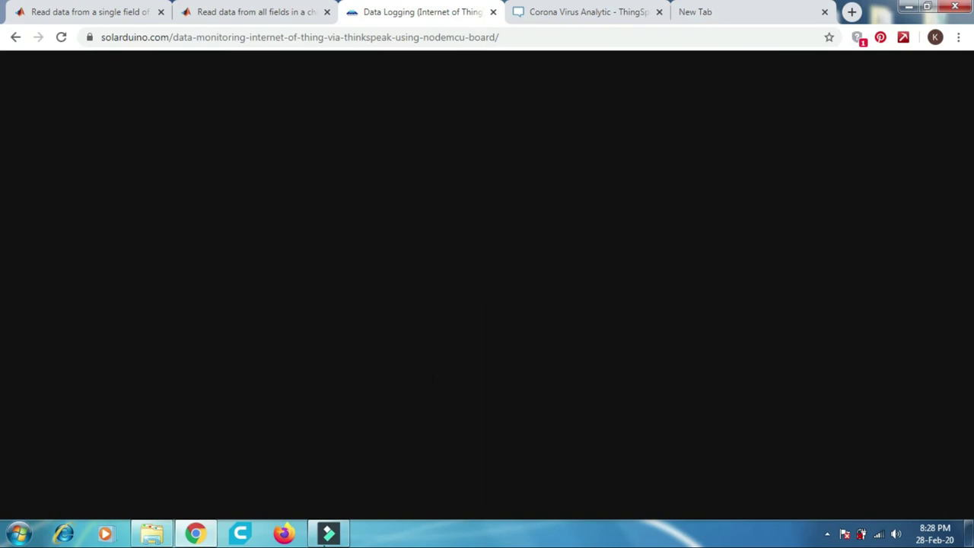
pyautogui.click(331, 533)
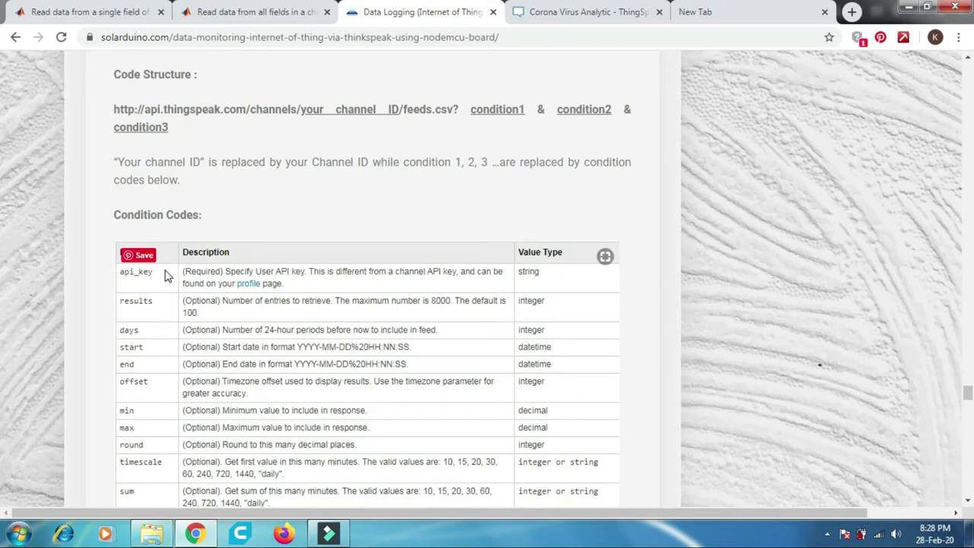
pyautogui.click(581, 9)
pyautogui.moveTo(210, 159); pyautogui.dragTo(188, 161)
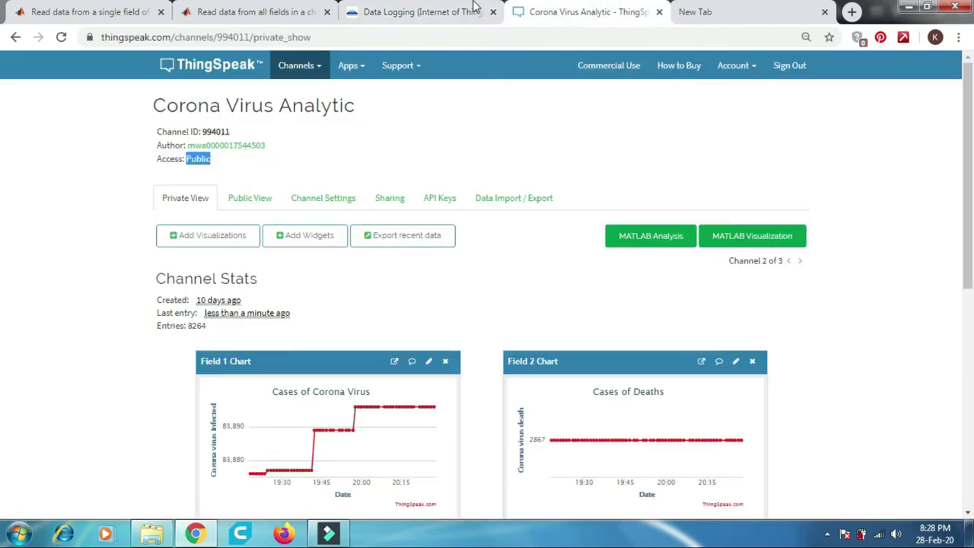
pyautogui.click(421, 11)
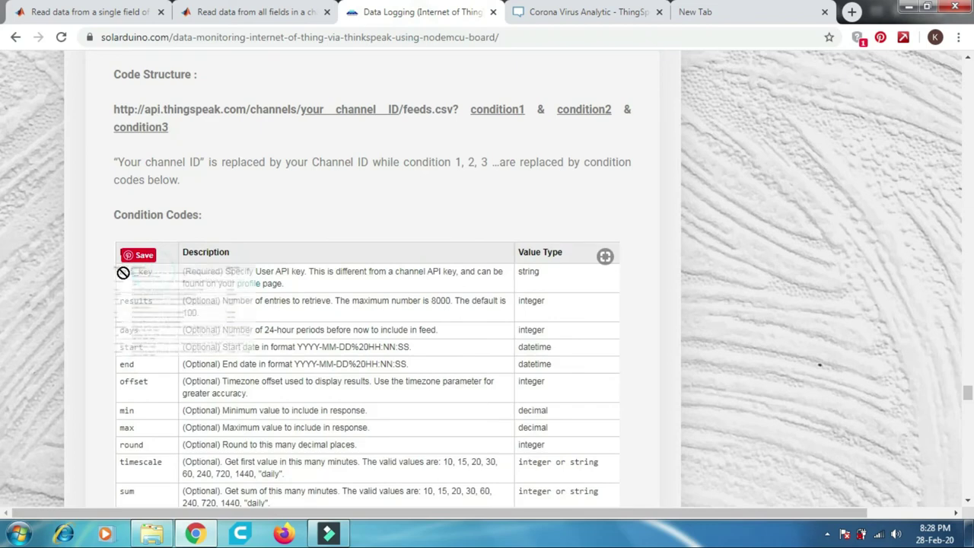
pyautogui.scroll(-1, 144, 287)
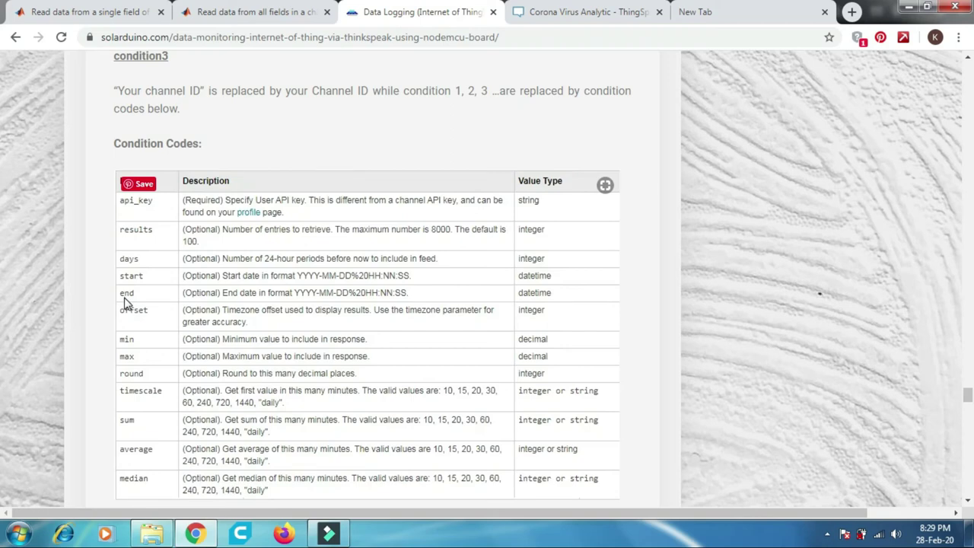
# Replace the URL's condition placeholders with start=2020-02-17%2000:00:00&end=2020-02-18%2000:00:00, copied from the article's private channel example
pyautogui.scroll(-4, 587, 422)
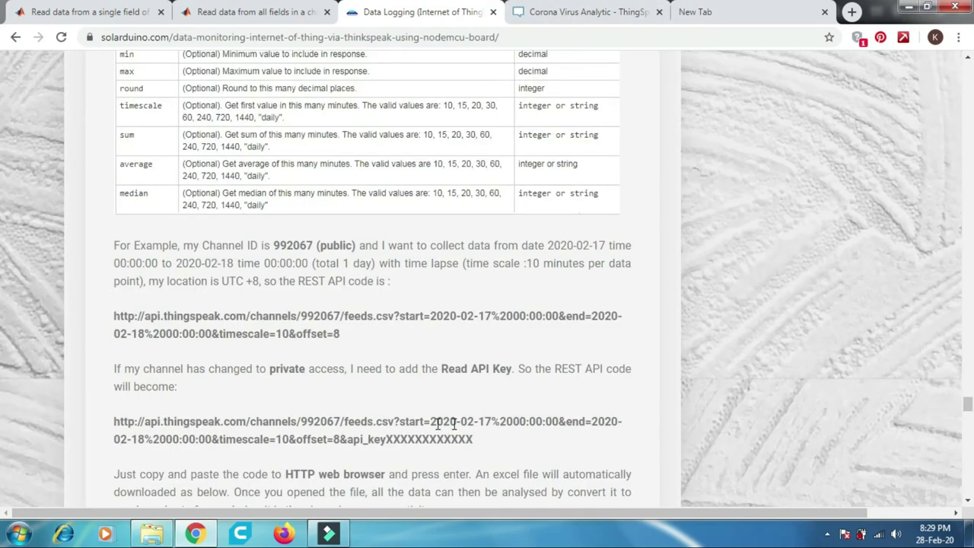
pyautogui.moveTo(400, 421); pyautogui.dragTo(215, 439)
pyautogui.hotkey('ctrl', 'c')
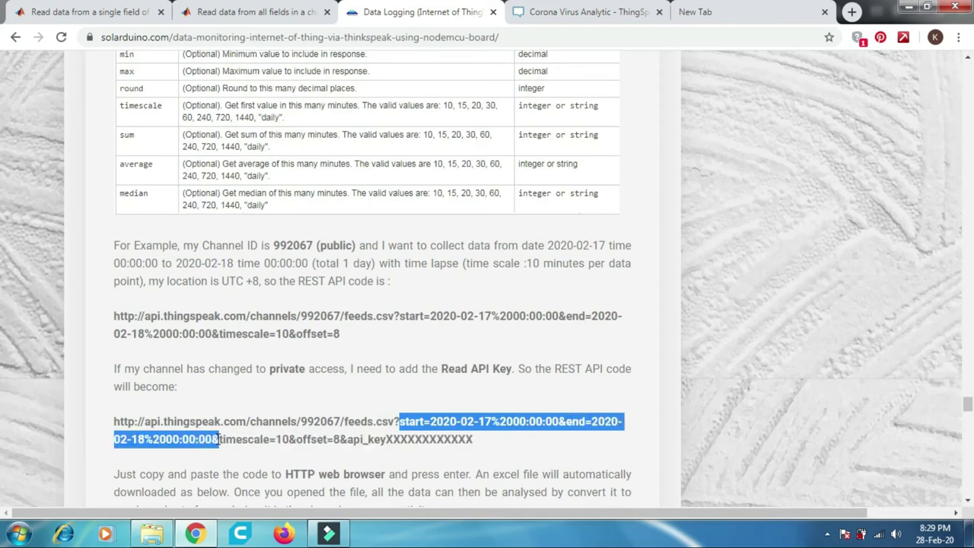
pyautogui.click(695, 12)
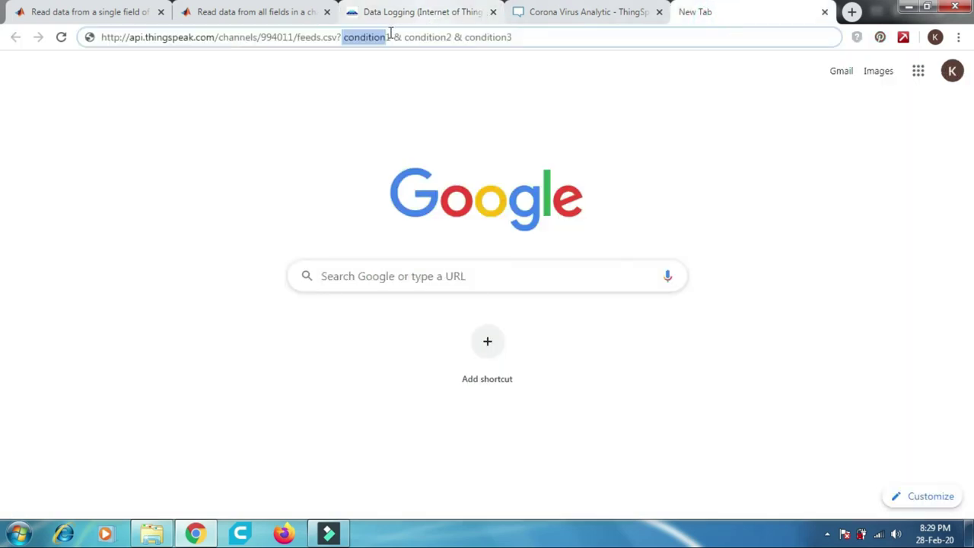
pyautogui.moveTo(344, 37); pyautogui.dragTo(554, 37)
pyautogui.hotkey('ctrl', 'v')
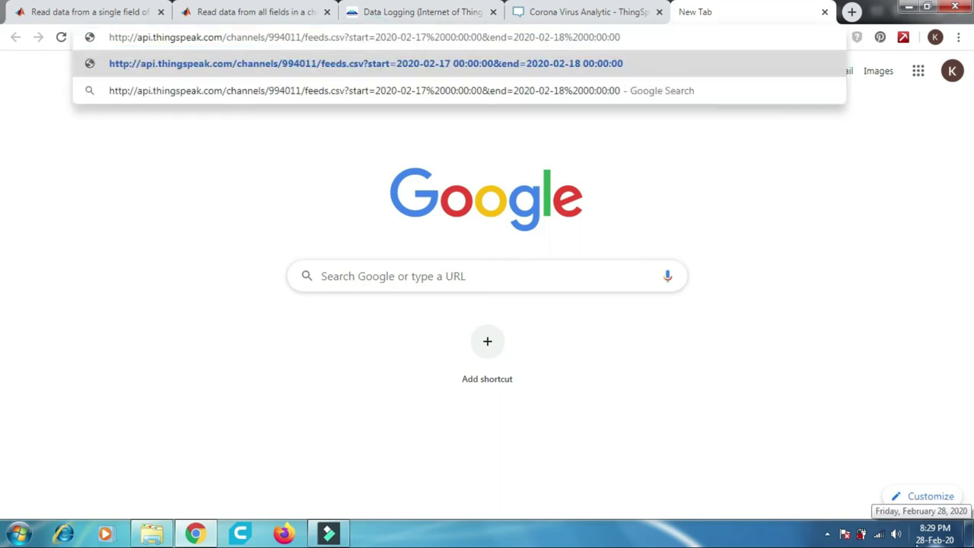
# Set the start date in the download URL to 2020-02-27, keeping the %20 separator and the 00:00:00 time
pyautogui.click(413, 37)
pyautogui.click(420, 33)
pyautogui.press('BackSpace')
pyautogui.write('2')
pyautogui.moveTo(426, 37); pyautogui.dragTo(447, 39)
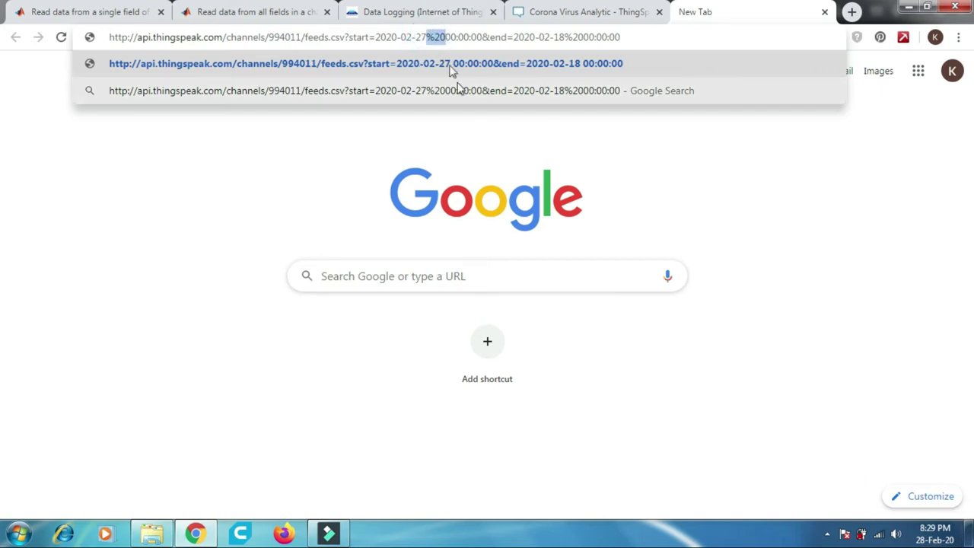
pyautogui.moveTo(445, 37); pyautogui.dragTo(482, 37)
# Set the end condition in the download URL to 2020-02-28 at 20:30:00, checking the channel's latest chart data
pyautogui.click(532, 37)
pyautogui.click(553, 37)
pyautogui.press('Delete')
pyautogui.write('2')
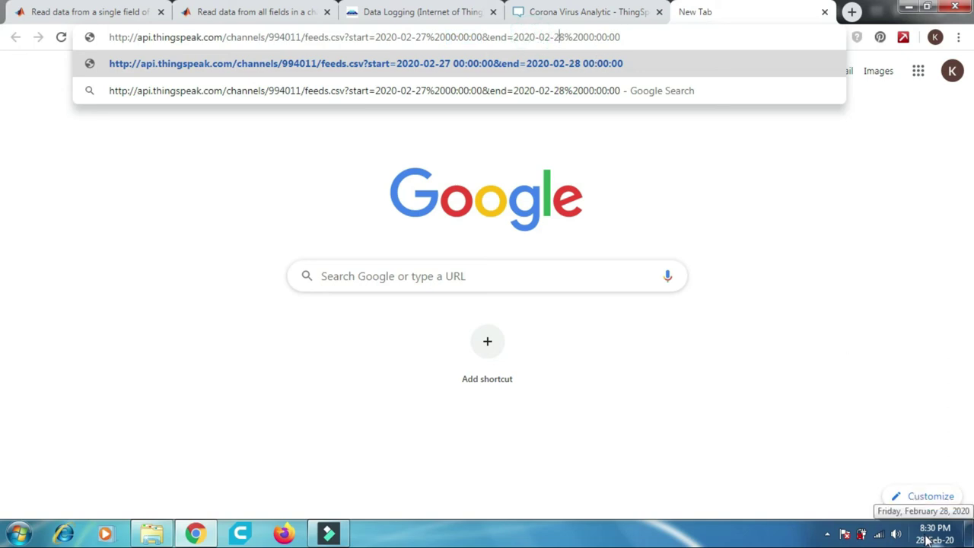
pyautogui.click(578, 12)
pyautogui.moveTo(373, 411)
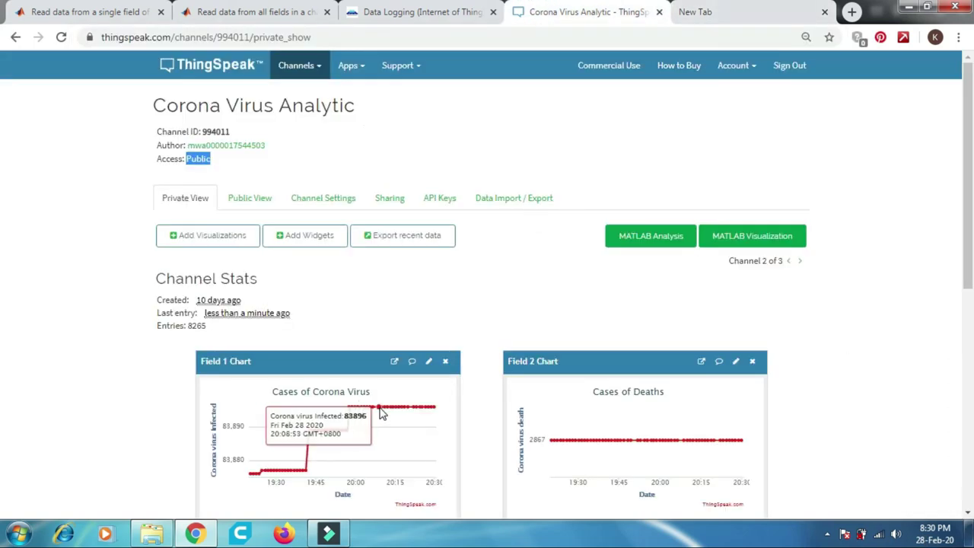
pyautogui.click(698, 16)
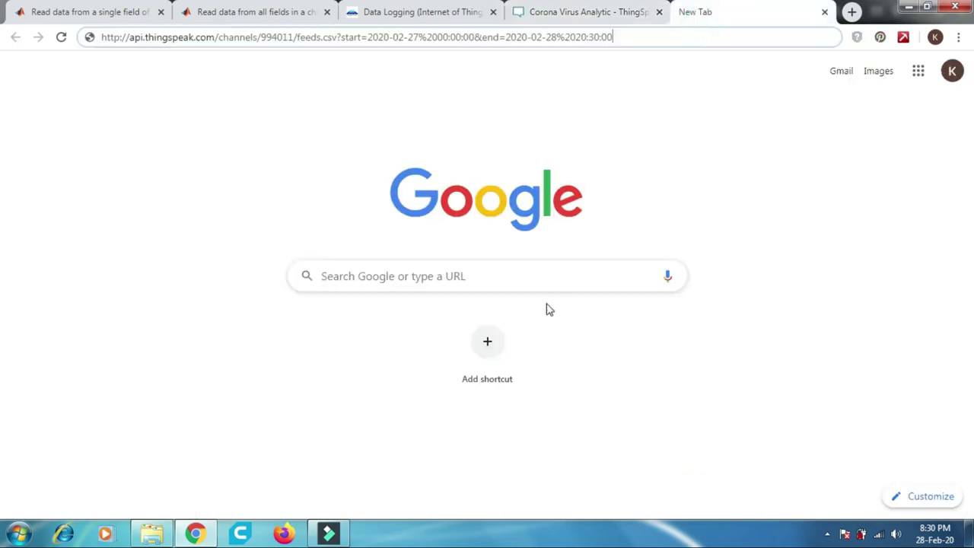
# Append &timescale=10, copied from the article's example code, to the end of the download URL
pyautogui.click(422, 12)
pyautogui.scroll(1, 269, 229)
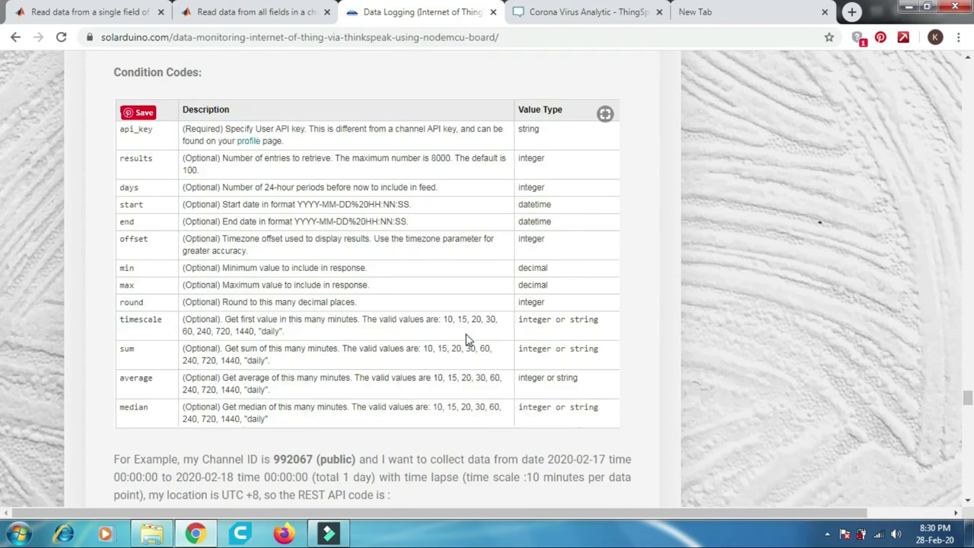
pyautogui.scroll(-4, 468, 340)
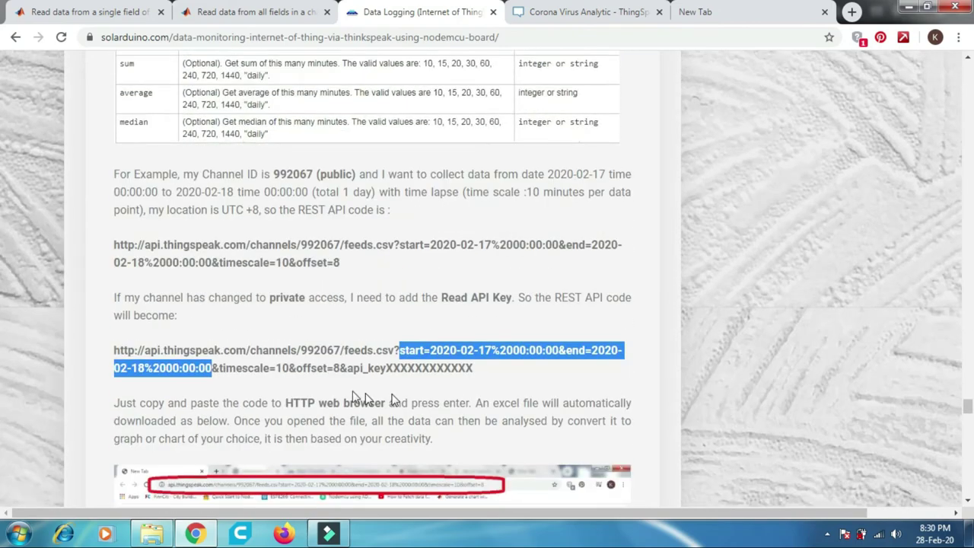
pyautogui.click(280, 383)
pyautogui.doubleClick(213, 368)
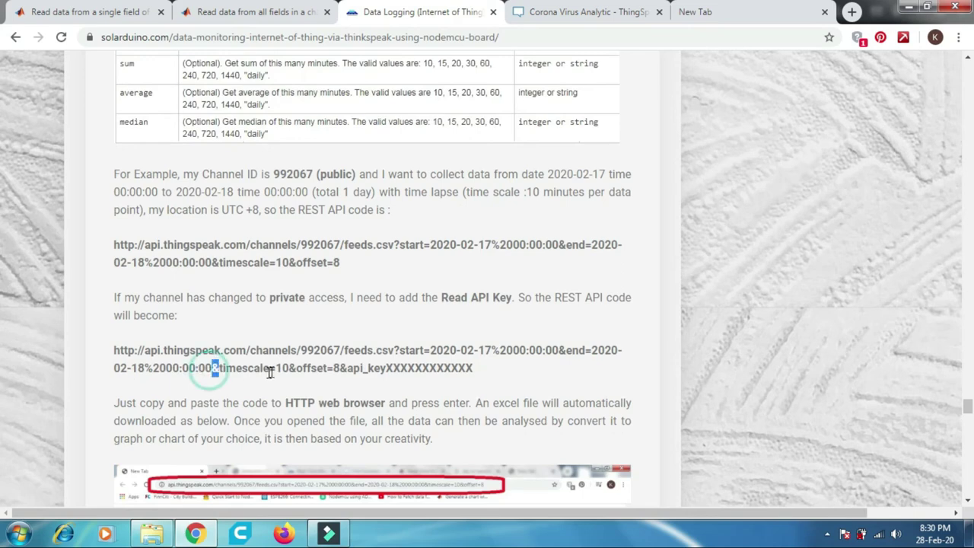
pyautogui.moveTo(269, 372); pyautogui.dragTo(290, 371)
pyautogui.hotkey('ctrl', 'c')
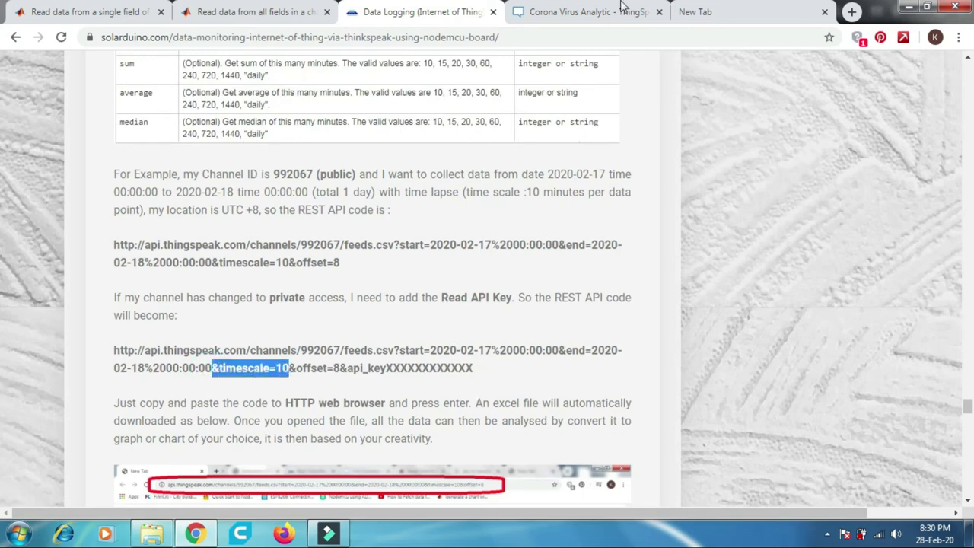
pyautogui.click(715, 9)
pyautogui.click(687, 37)
pyautogui.hotkey('ctrl', 'v')
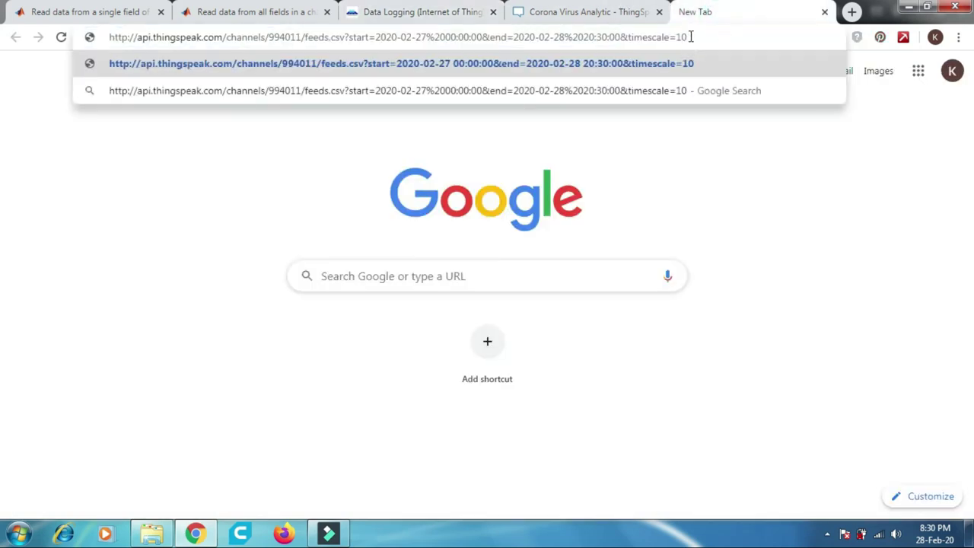
# Review the article's timezone offset condition and UTC +8 example, and append &offset=8 to the download URL
pyautogui.click(422, 12)
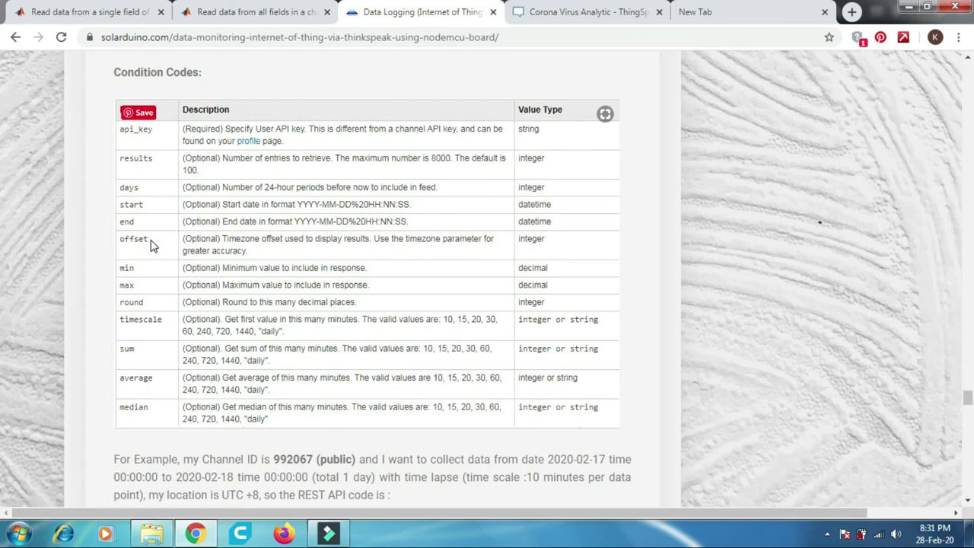
pyautogui.scroll(-1, 232, 392)
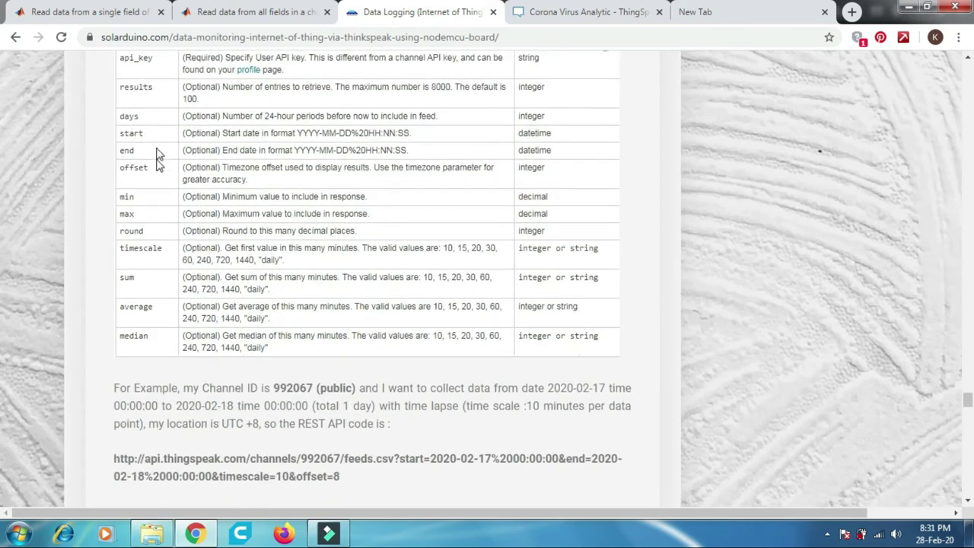
pyautogui.moveTo(223, 424); pyautogui.dragTo(248, 423)
pyautogui.scroll(-1, 296, 344)
pyautogui.moveTo(223, 352); pyautogui.dragTo(257, 355)
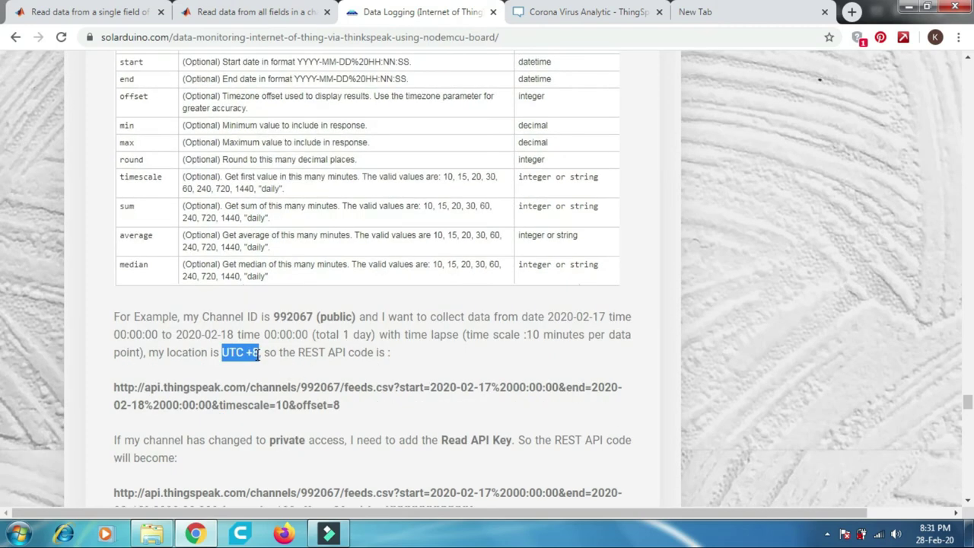
pyautogui.click(268, 351)
pyautogui.moveTo(247, 353); pyautogui.dragTo(253, 353)
pyautogui.scroll(1, 292, 315)
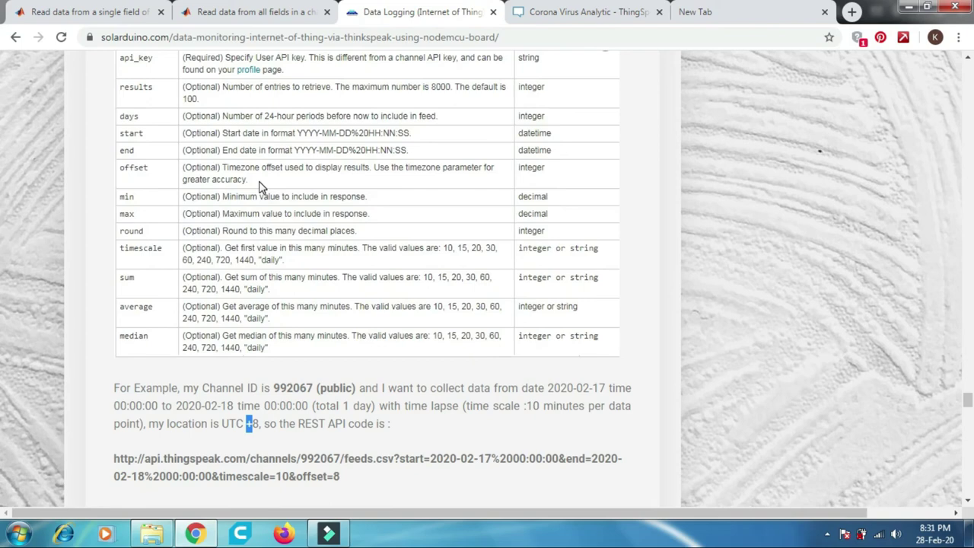
pyautogui.scroll(-3, 546, 295)
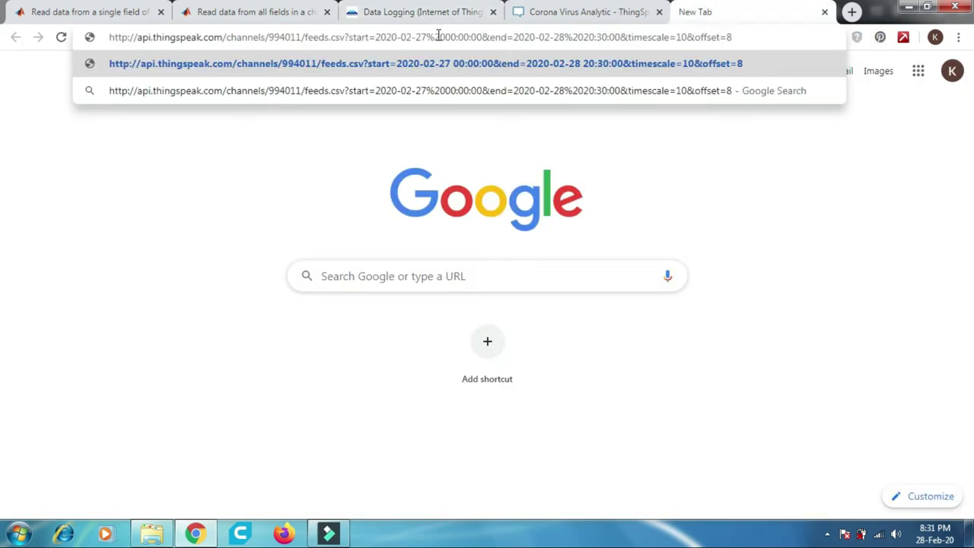
# Load the completed REST API URL to download the channel data and open feeds (30).csv in Excel
pyautogui.doubleClick(484, 36)
pyautogui.click(758, 37)
pyautogui.press('Return')
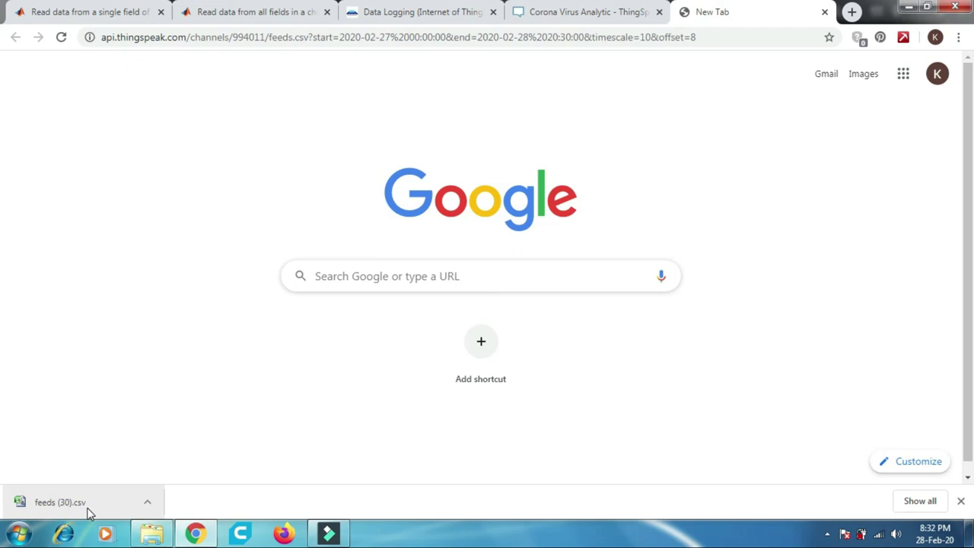
pyautogui.click(87, 508)
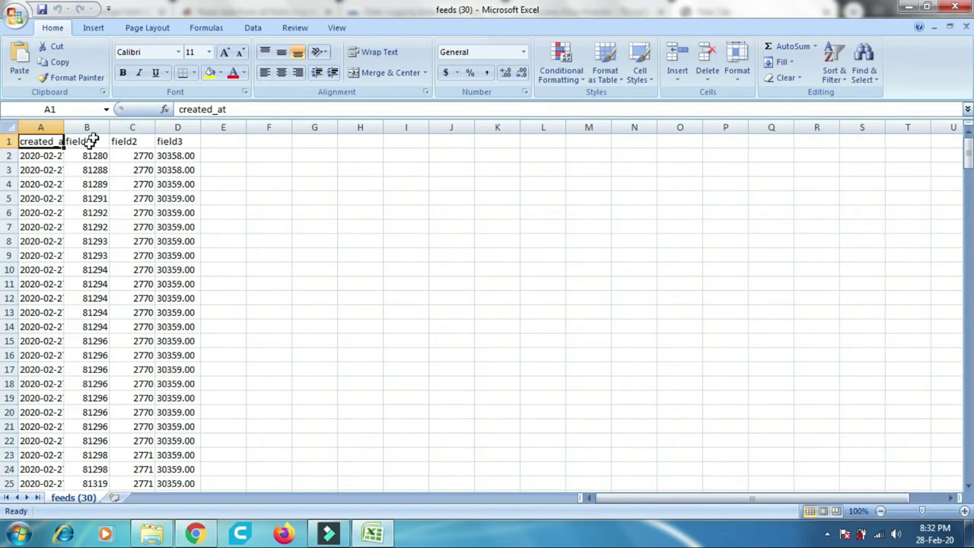
# Auto-fit the width of column A so the full created_at timestamps fit
pyautogui.click(115, 154)
pyautogui.click(63, 127)
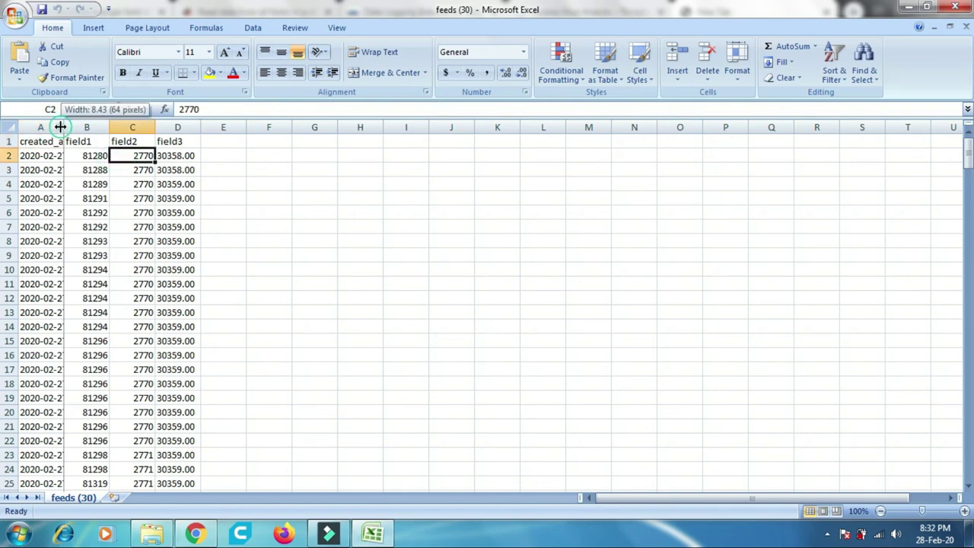
pyautogui.doubleClick(63, 127)
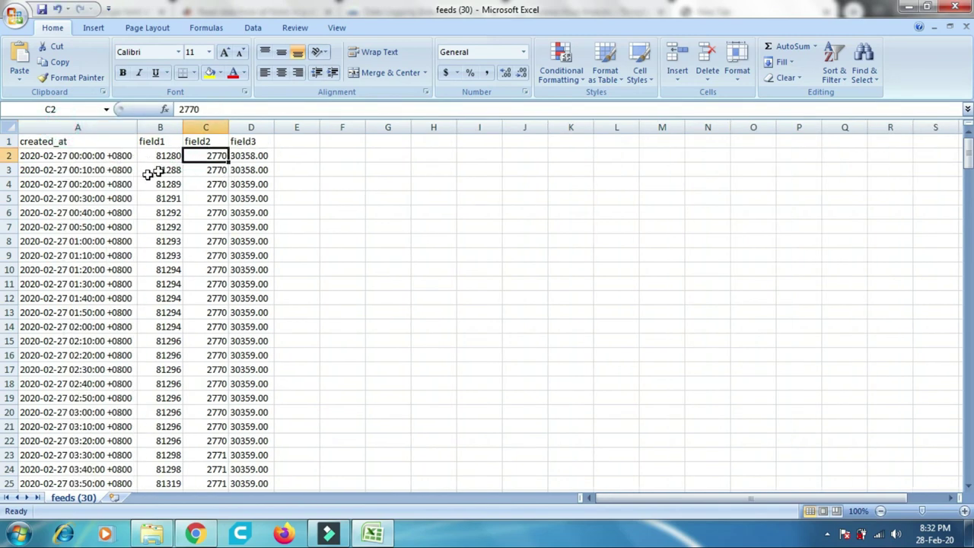
# Examine the first created_at timestamps in column A to check the start time and the interval between entries
pyautogui.click(131, 175)
pyautogui.click(110, 199)
pyautogui.click(85, 214)
pyautogui.click(91, 227)
pyautogui.click(91, 241)
pyautogui.click(92, 270)
pyautogui.scroll(-6, 84, 269)
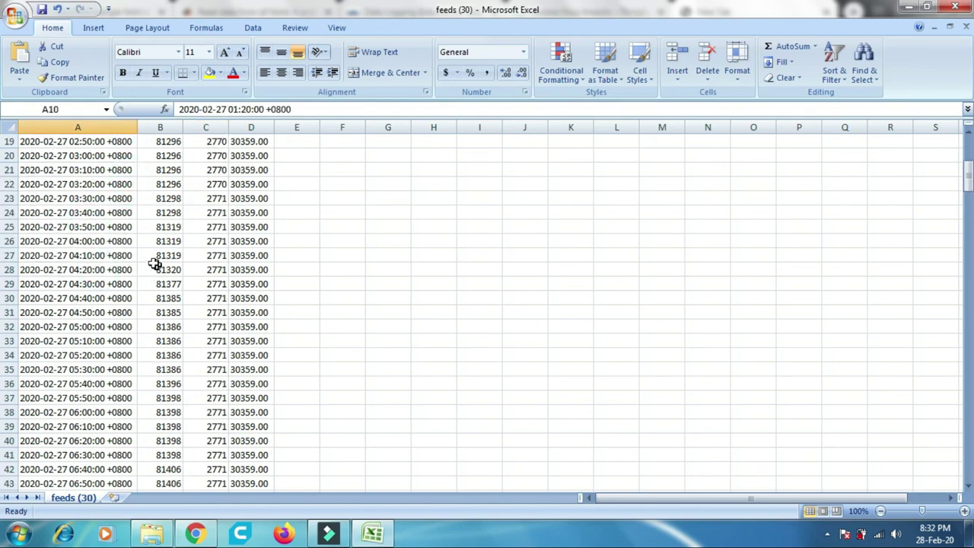
pyautogui.scroll(6, 76, 176)
pyautogui.click(65, 156)
# Look through the downloaded records down to the last entry to check the end of the logged period
pyautogui.scroll(-20, 145, 259)
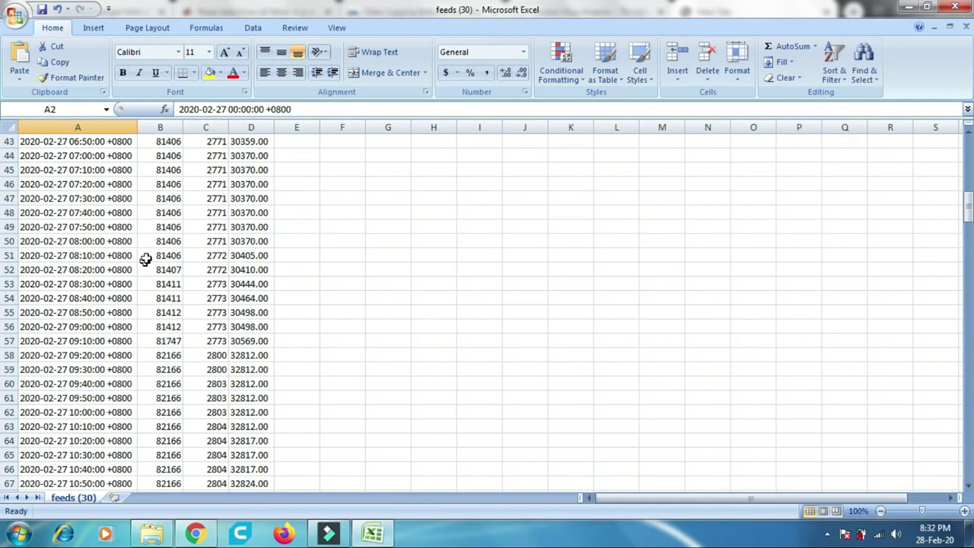
pyautogui.scroll(-20, 228, 297)
pyautogui.scroll(-15, 228, 369)
pyautogui.scroll(-13, 229, 369)
pyautogui.scroll(1, 183, 327)
pyautogui.click(90, 272)
pyautogui.click(88, 283)
pyautogui.scroll(20, 305, 281)
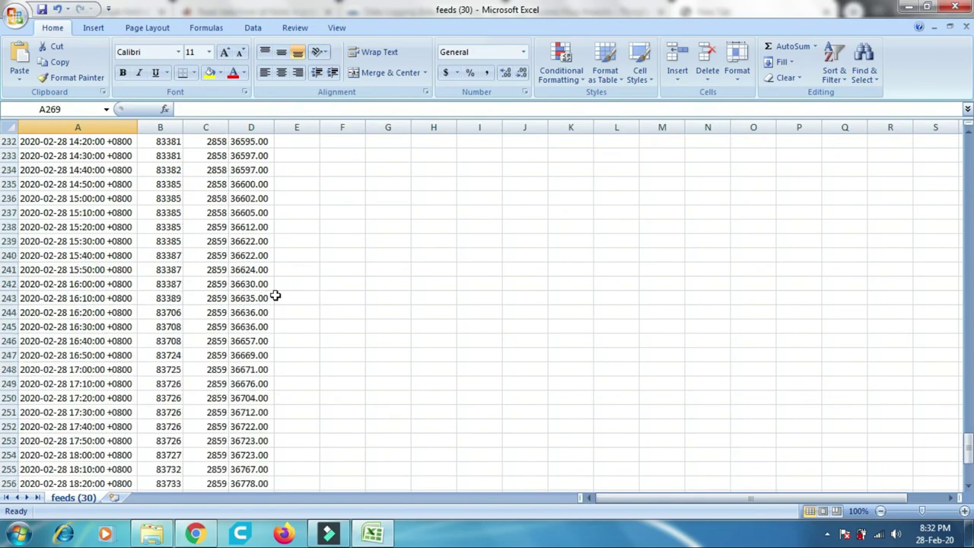
pyautogui.scroll(11, 270, 287)
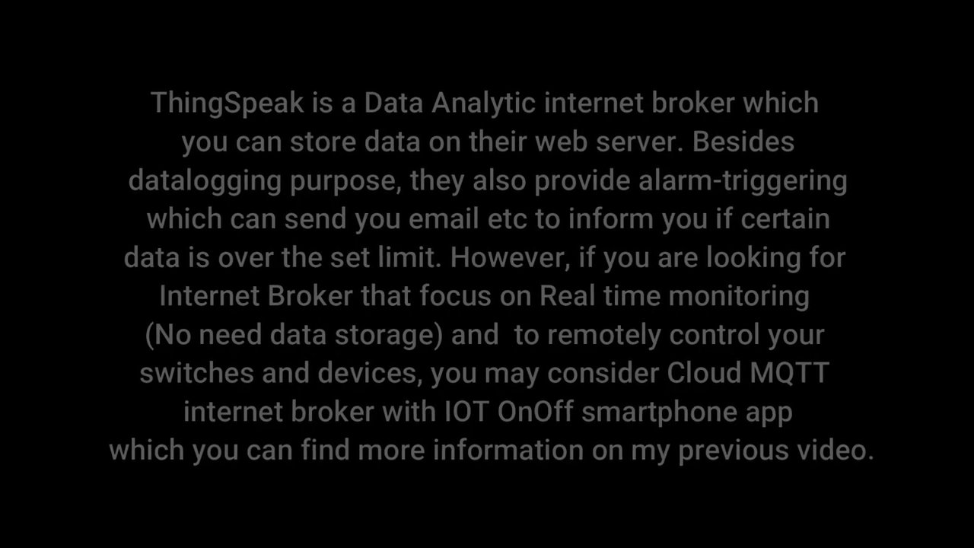